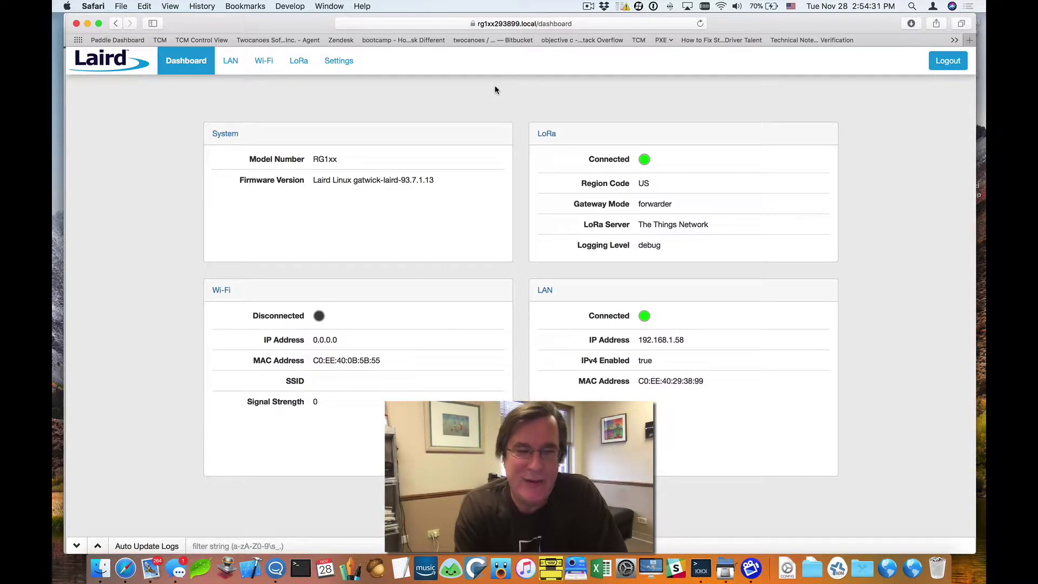
Step: Open the gateway's LoRa presets and review the available network presets without changing the selection
{"action": "left_click", "coordinate": [304, 71]}
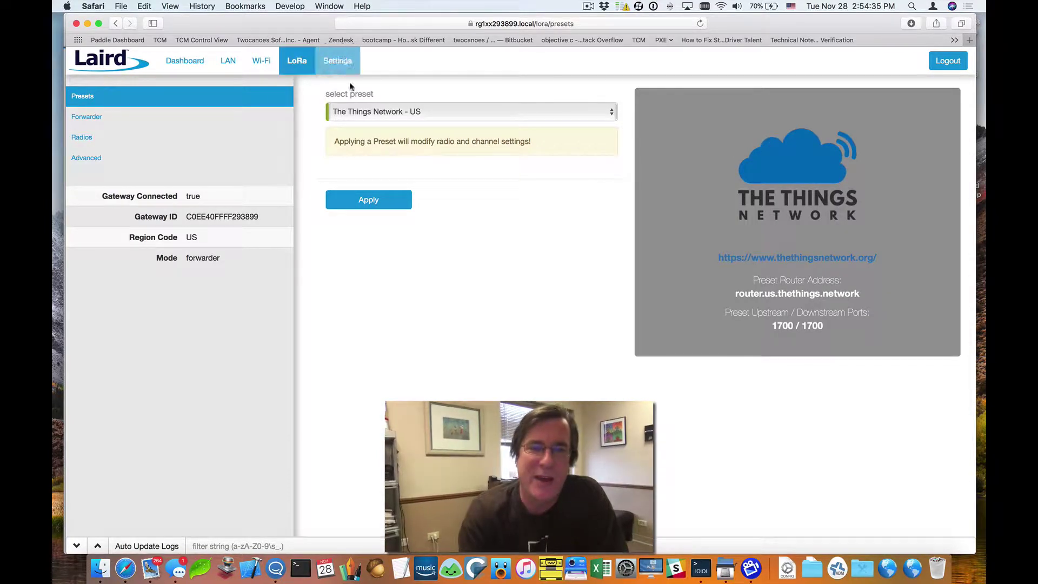
{"action": "left_click", "coordinate": [328, 113]}
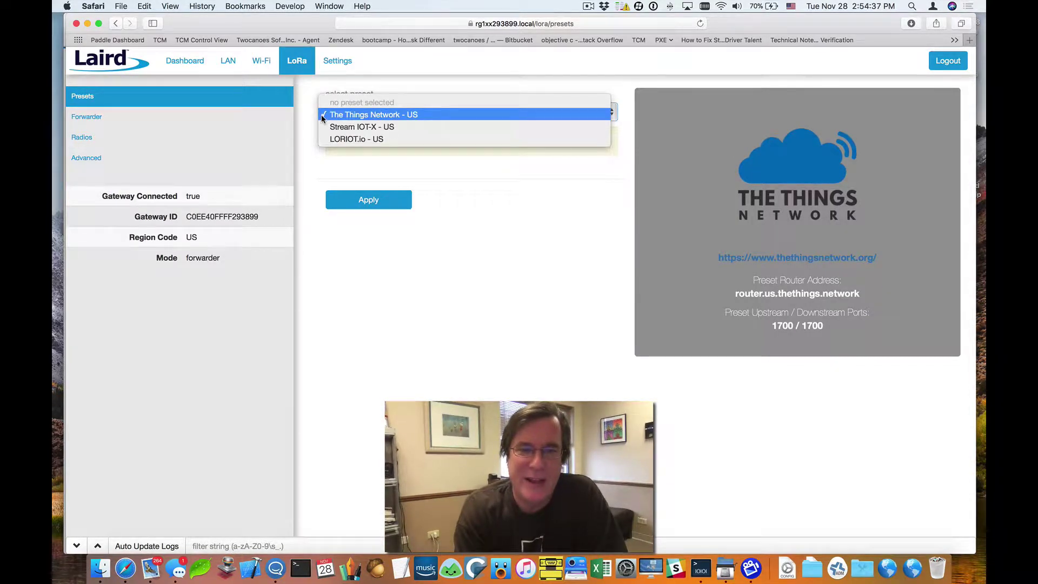
{"action": "left_click", "coordinate": [276, 199]}
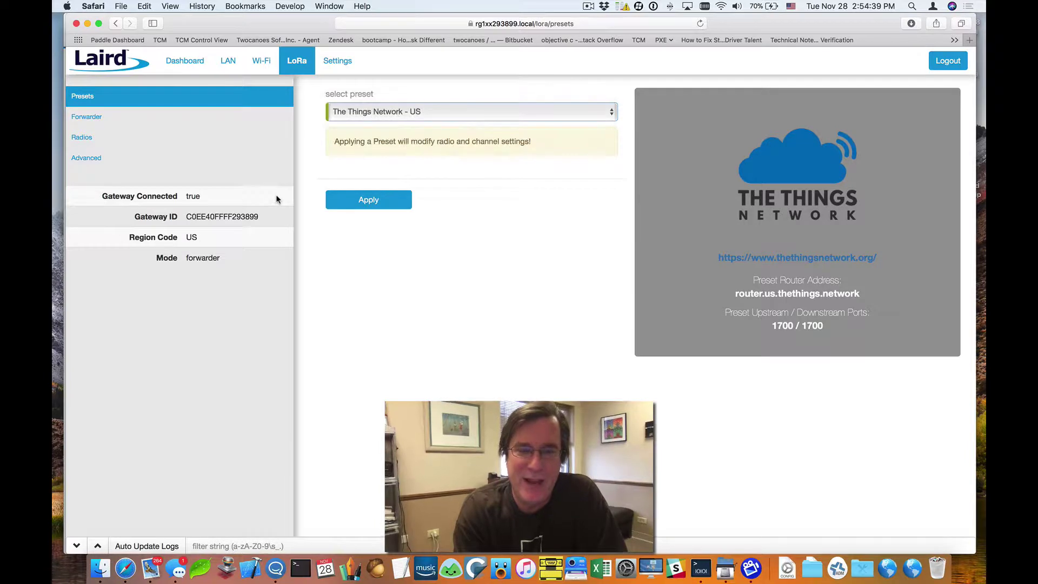
Step: Review the LoRa packet forwarder settings and the radio center frequencies and channels
{"action": "left_click", "coordinate": [84, 117]}
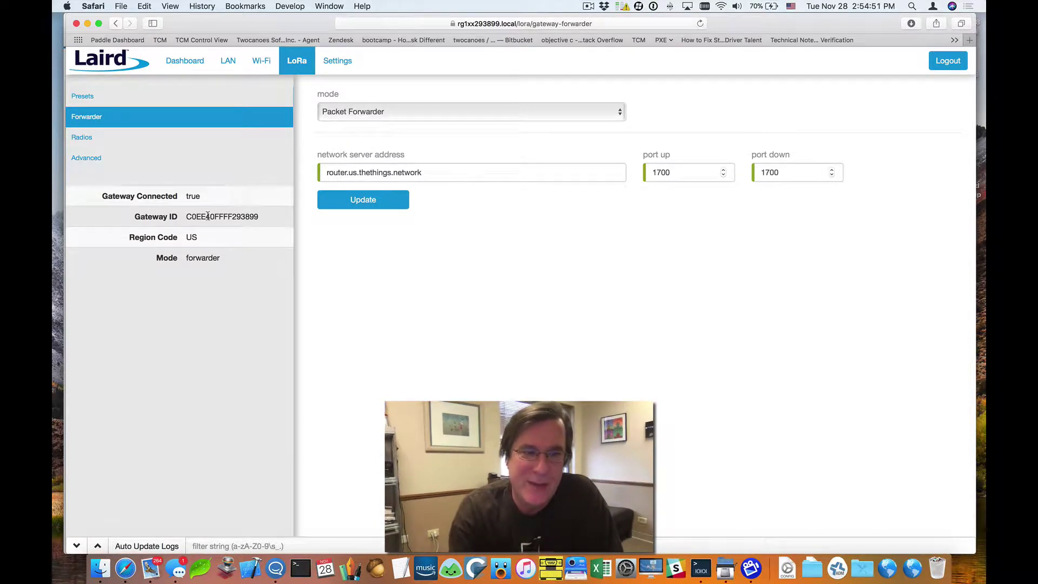
{"action": "left_click", "coordinate": [199, 135]}
{"action": "scroll", "coordinate": [427, 209], "scroll_direction": "down", "scroll_amount": 4}
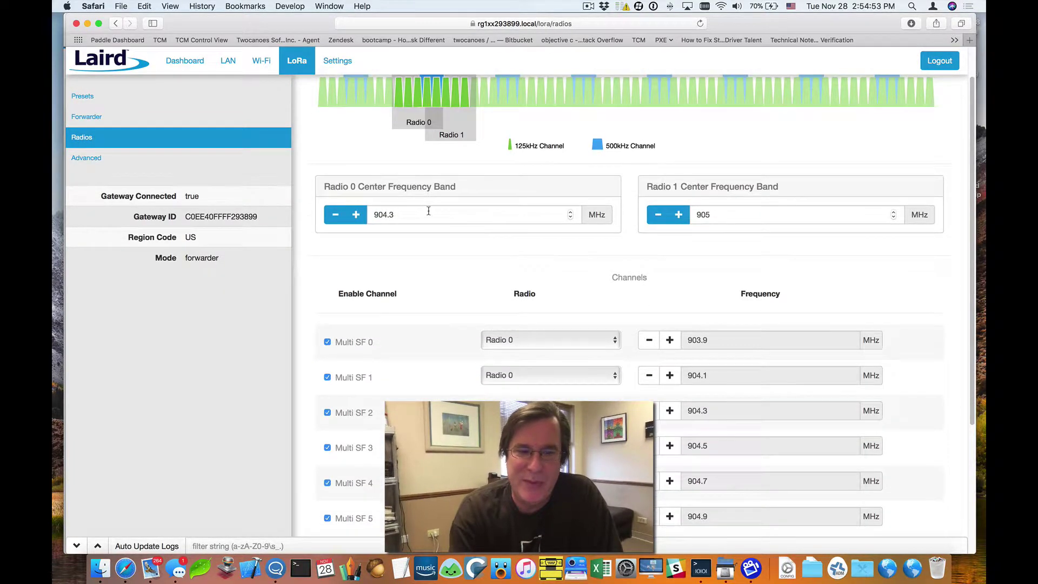
{"action": "scroll", "coordinate": [491, 268], "scroll_direction": "up", "scroll_amount": 5}
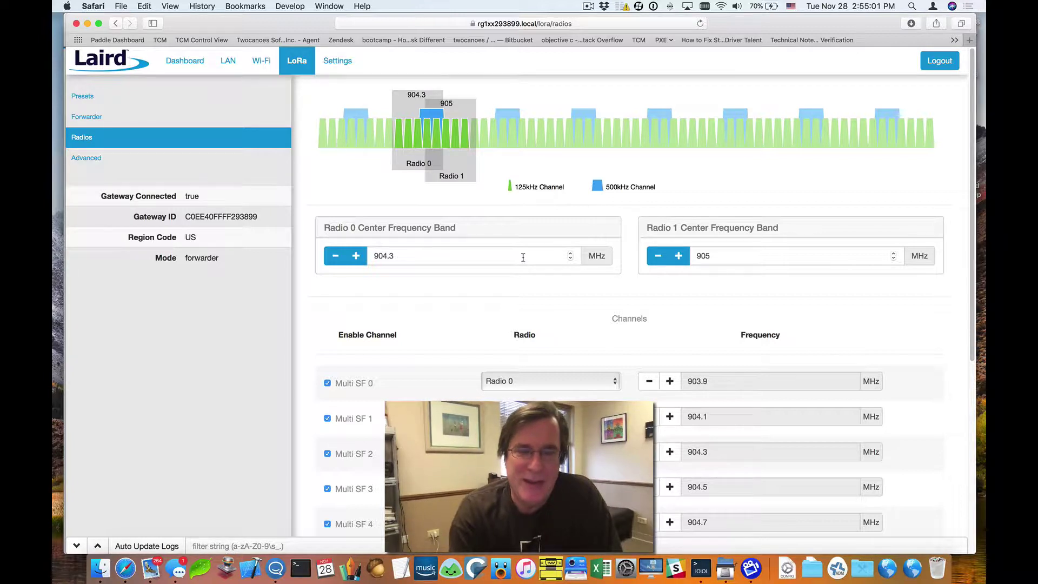
Step: Return to the LoRa presets, check the preset choices again, and select the Gateway ID text
{"action": "left_click", "coordinate": [148, 106]}
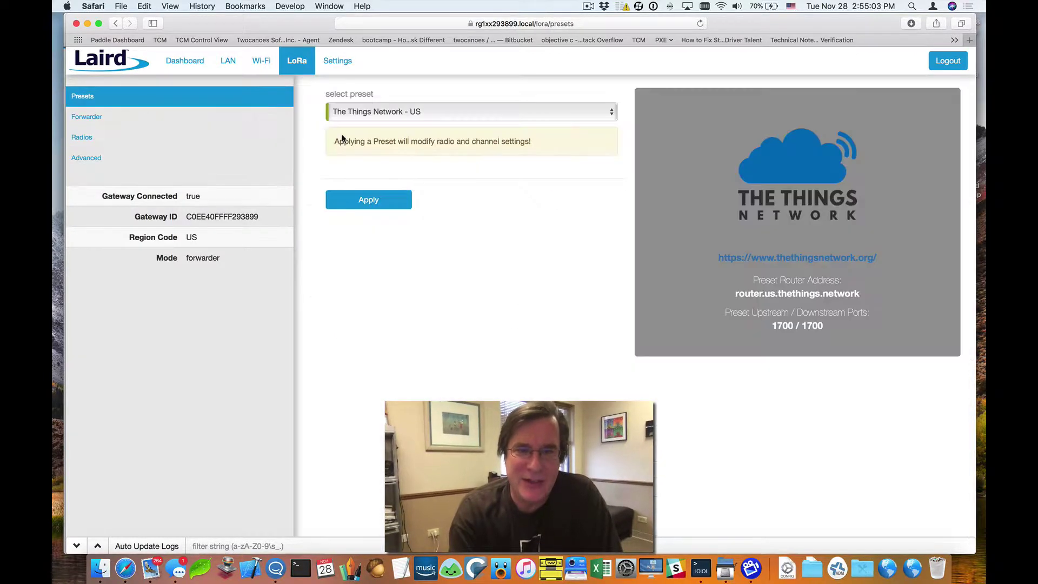
{"action": "left_click", "coordinate": [371, 112]}
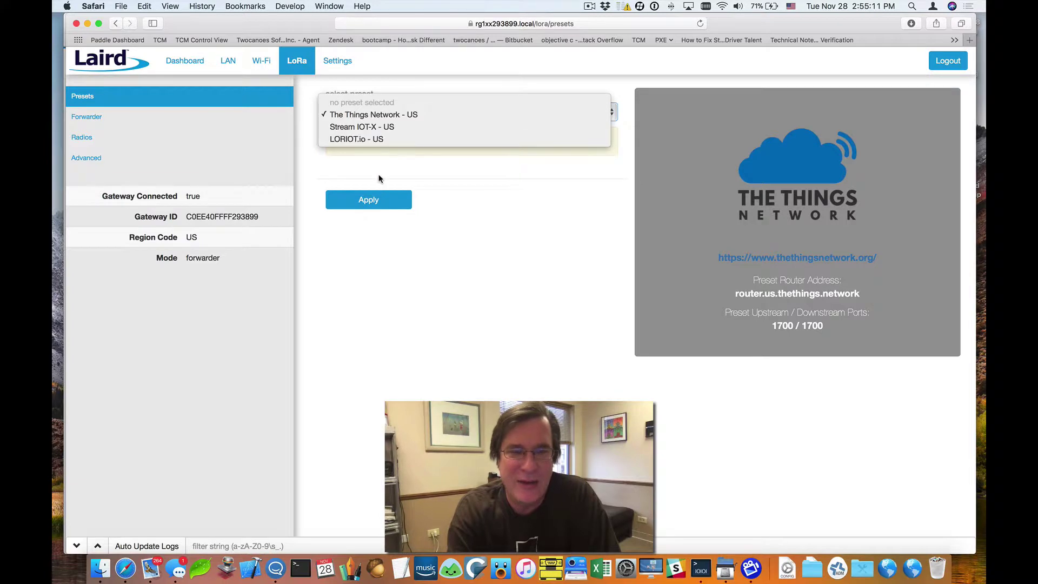
{"action": "left_click", "coordinate": [498, 209]}
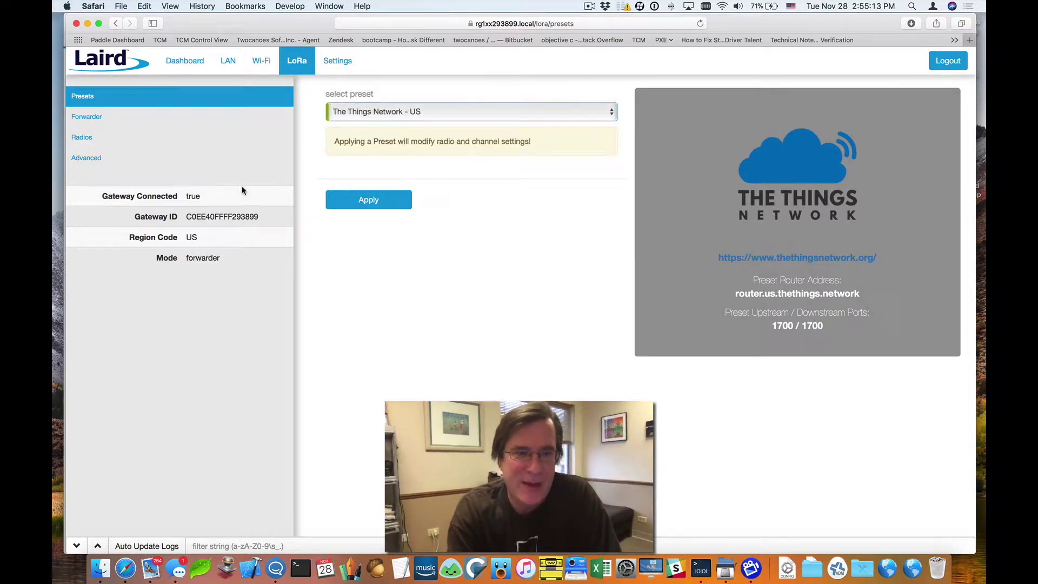
{"action": "double_click", "coordinate": [204, 217]}
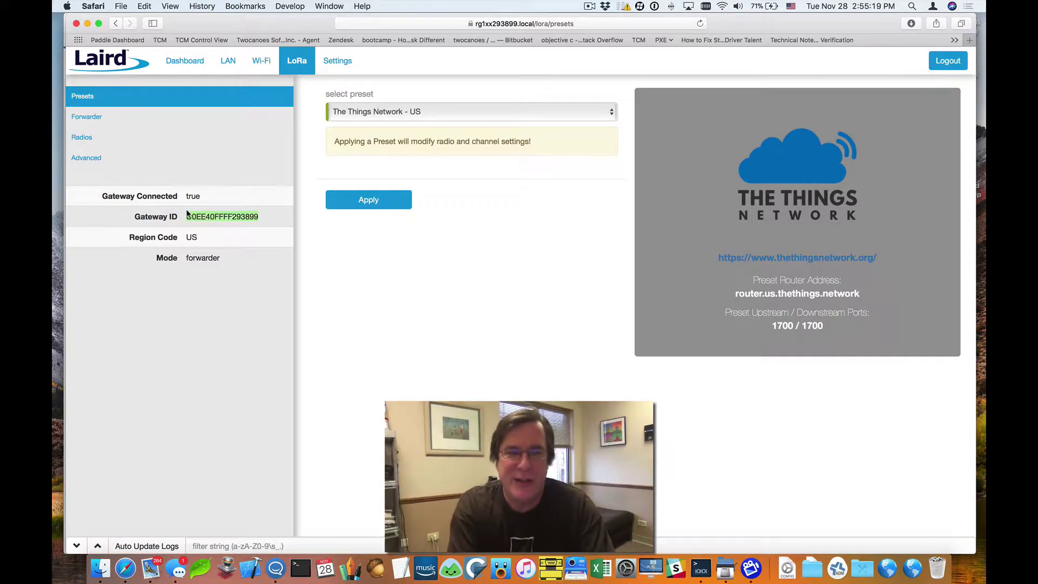
Step: Switch to The Things Network Console and open the overview of the Laird 915 Proxidyne LoRaWAN Gateway
{"action": "key", "text": "super+grave"}
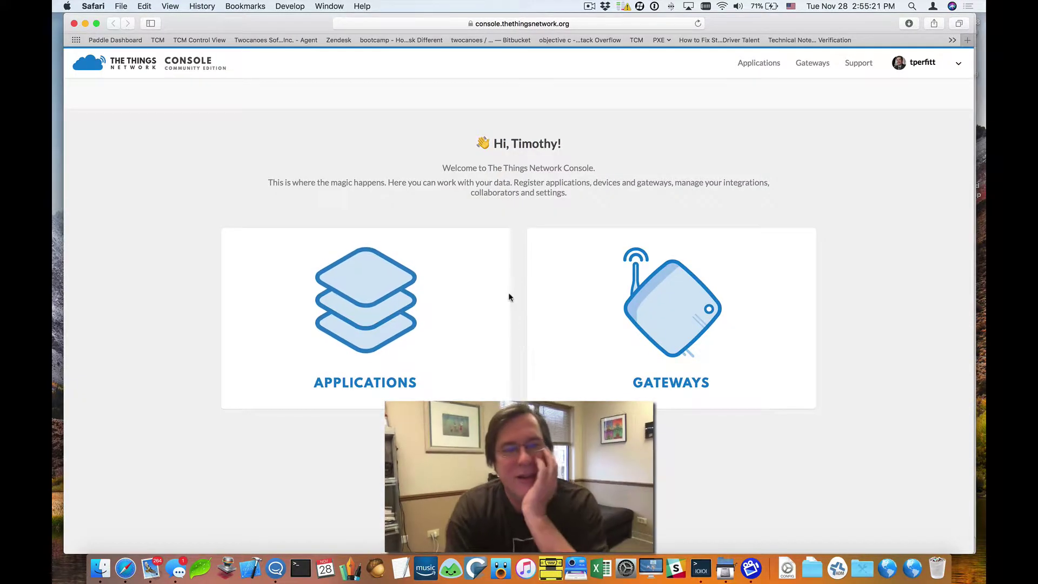
{"action": "left_click", "coordinate": [675, 320]}
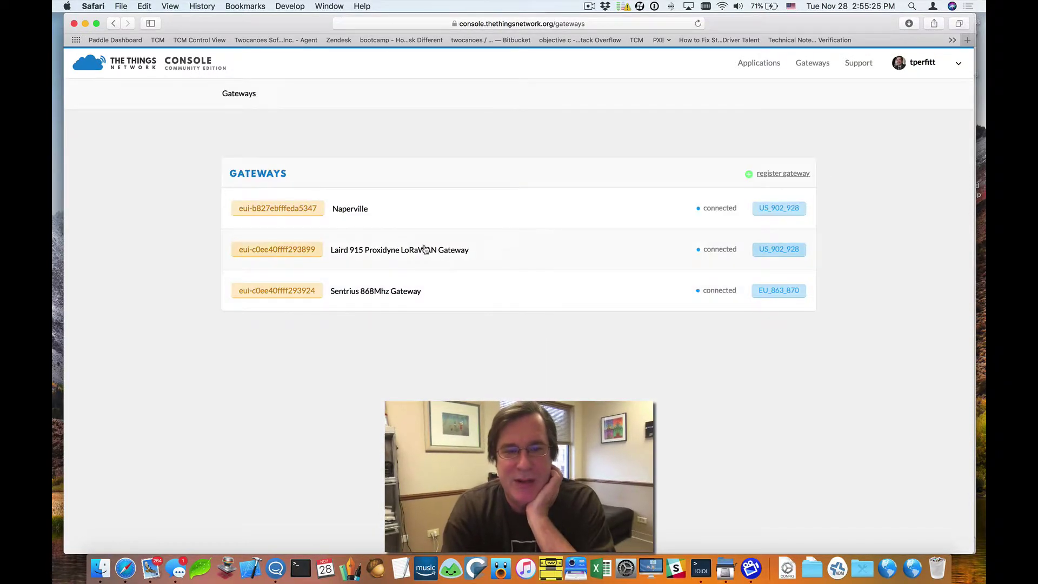
{"action": "left_click", "coordinate": [381, 246]}
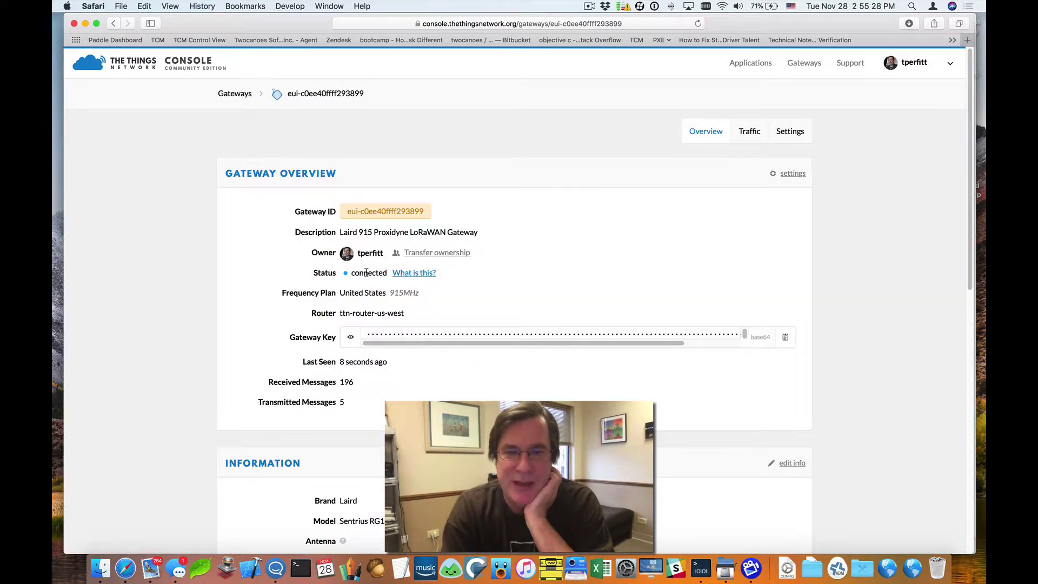
Step: Start registering a new gateway with the legacy packet forwarder option enabled and AE CE 20 50 16 as the Gateway EUI
{"action": "left_click", "coordinate": [114, 23]}
{"action": "left_click", "coordinate": [773, 174]}
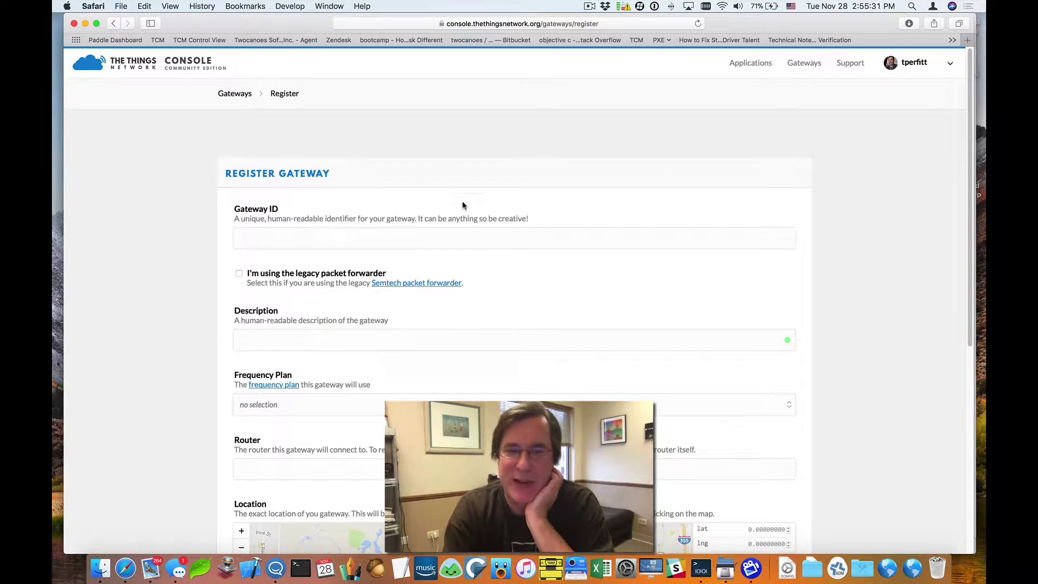
{"action": "left_click", "coordinate": [239, 274]}
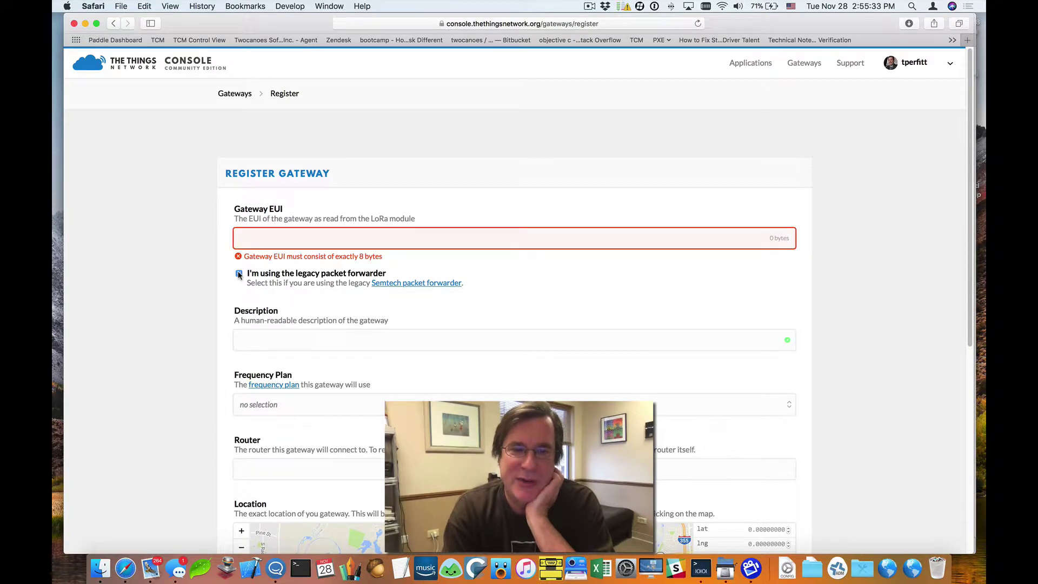
{"action": "left_click", "coordinate": [254, 238]}
{"action": "type", "text": "AE CE 20 50 16"}
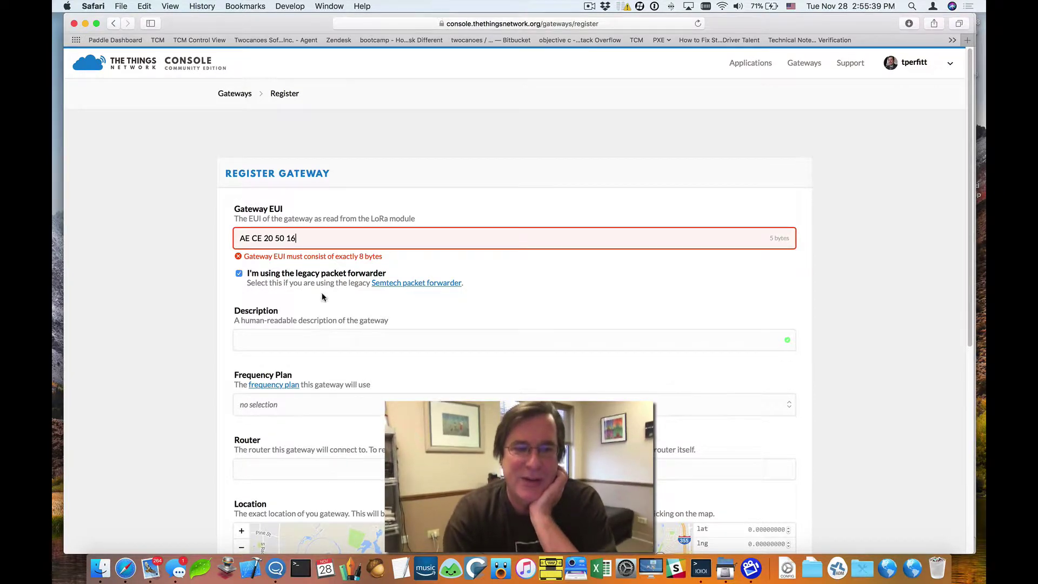
Step: Set the frequency plan to United States 915MHz and review the router, location and antenna placement fields
{"action": "scroll", "coordinate": [297, 308], "scroll_direction": "down", "scroll_amount": 4}
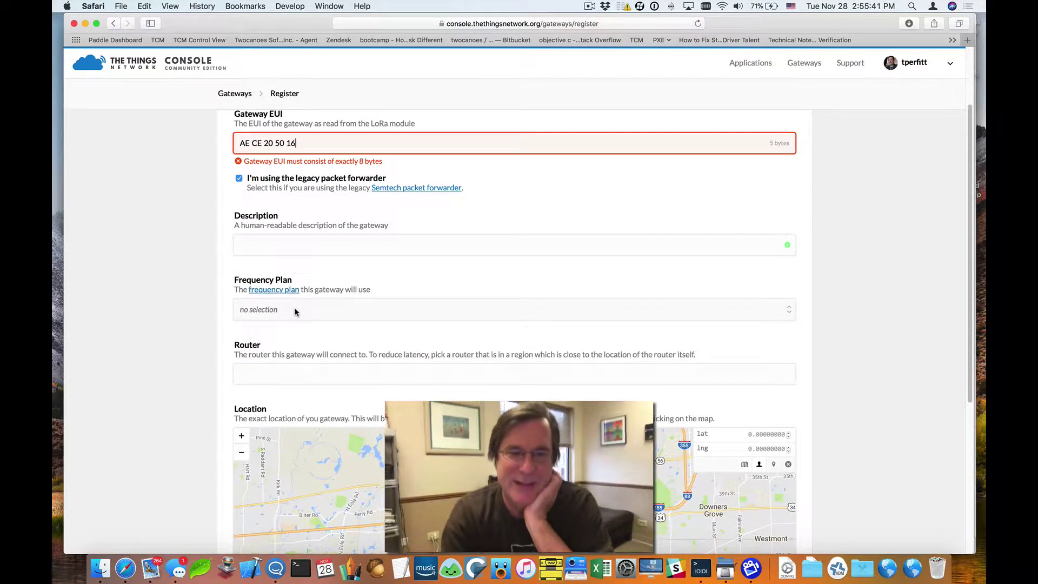
{"action": "left_click", "coordinate": [298, 312]}
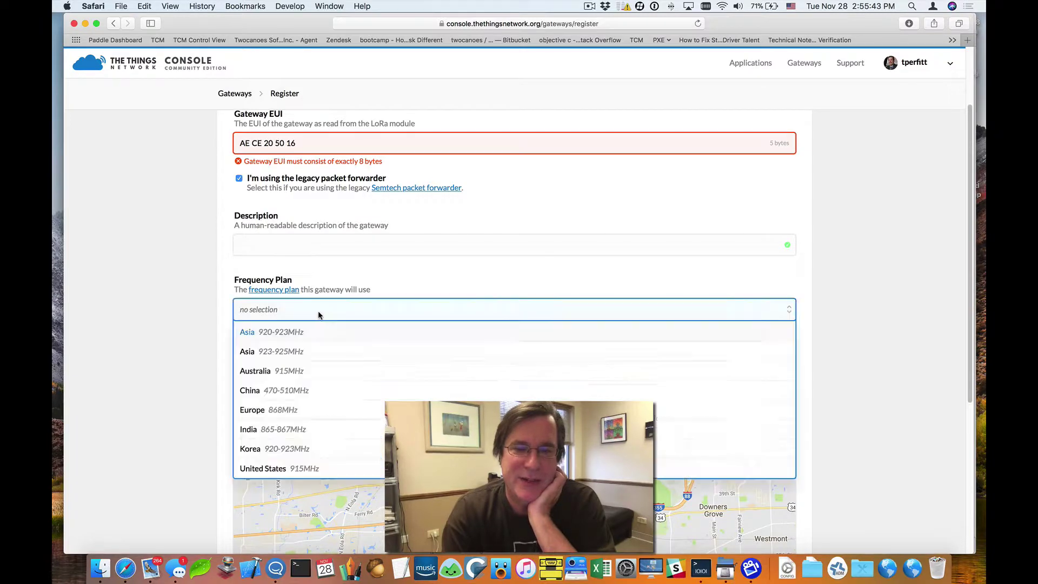
{"action": "left_click", "coordinate": [311, 469]}
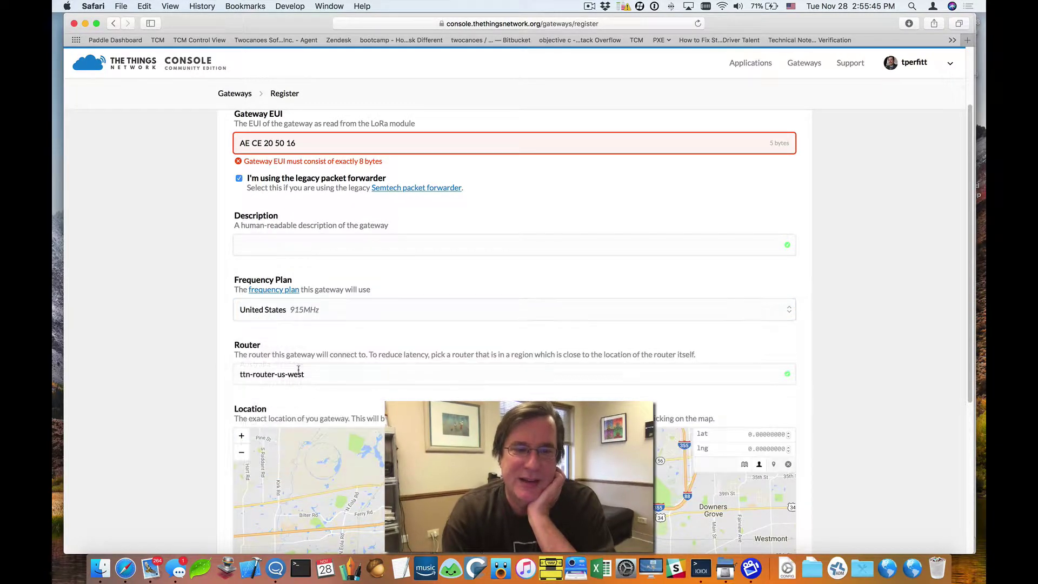
{"action": "scroll", "coordinate": [307, 372], "scroll_direction": "down", "scroll_amount": 3}
{"action": "scroll", "coordinate": [306, 351], "scroll_direction": "down", "scroll_amount": 3}
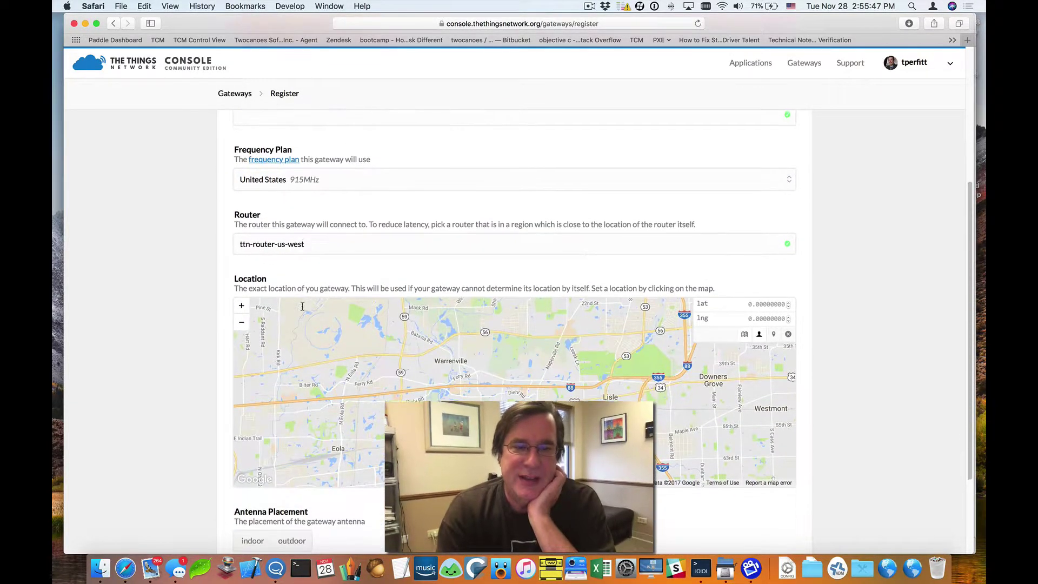
{"action": "scroll", "coordinate": [302, 239], "scroll_direction": "down", "scroll_amount": 4}
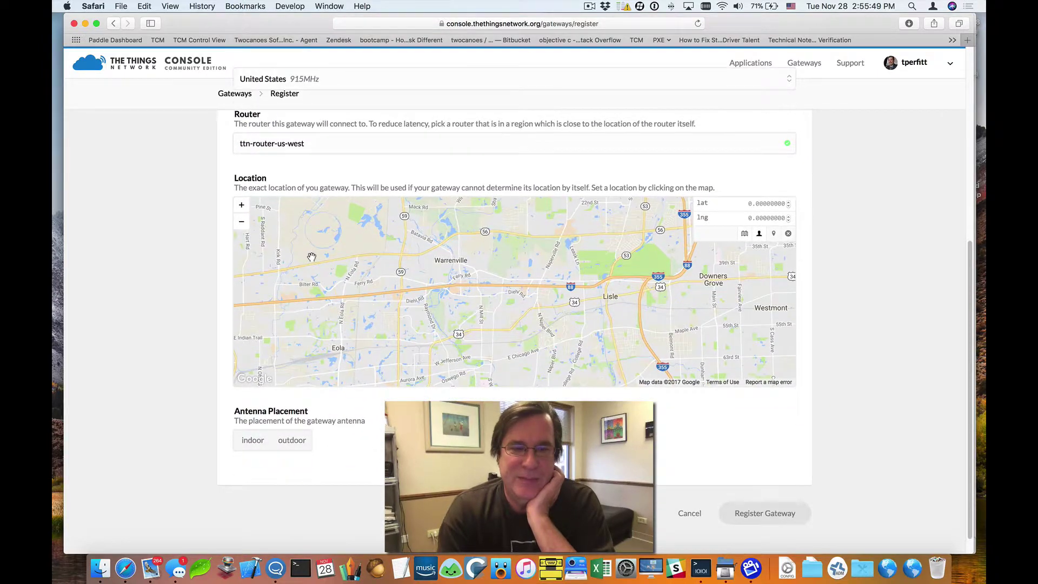
{"action": "scroll", "coordinate": [299, 219], "scroll_direction": "up", "scroll_amount": 3}
{"action": "scroll", "coordinate": [299, 219], "scroll_direction": "up", "scroll_amount": 10}
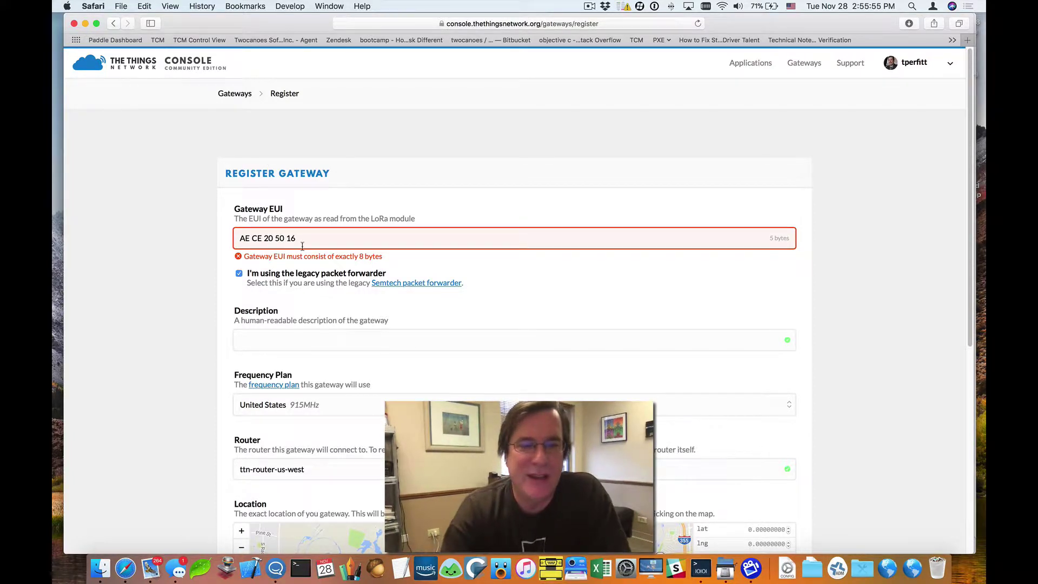
Step: Copy the selected Gateway ID from the Laird page and replace the Gateway EUI in the registration form with it
{"action": "key", "text": "super+grave"}
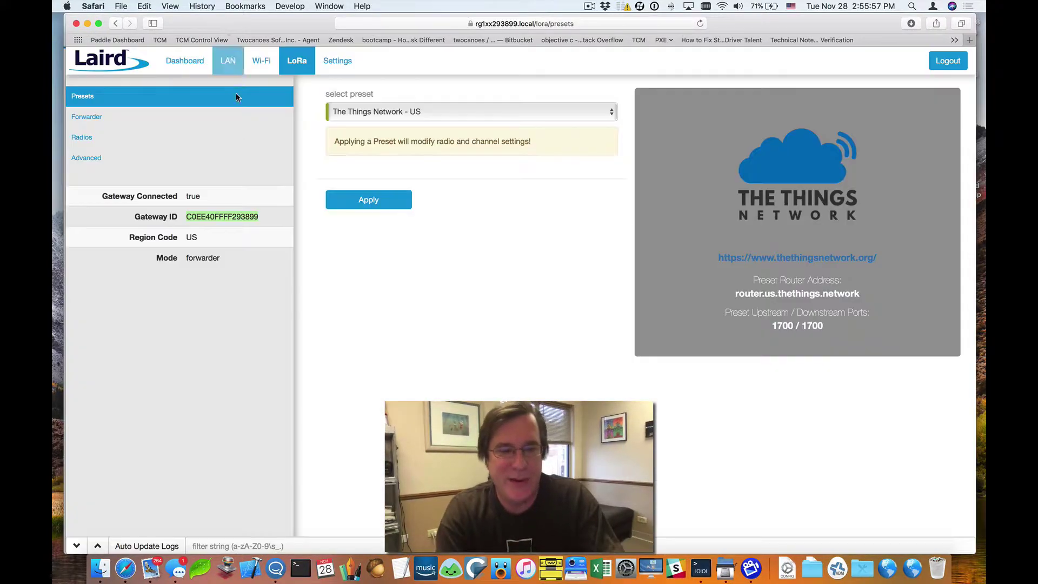
{"action": "key", "text": "super+c"}
{"action": "key", "text": "super+grave"}
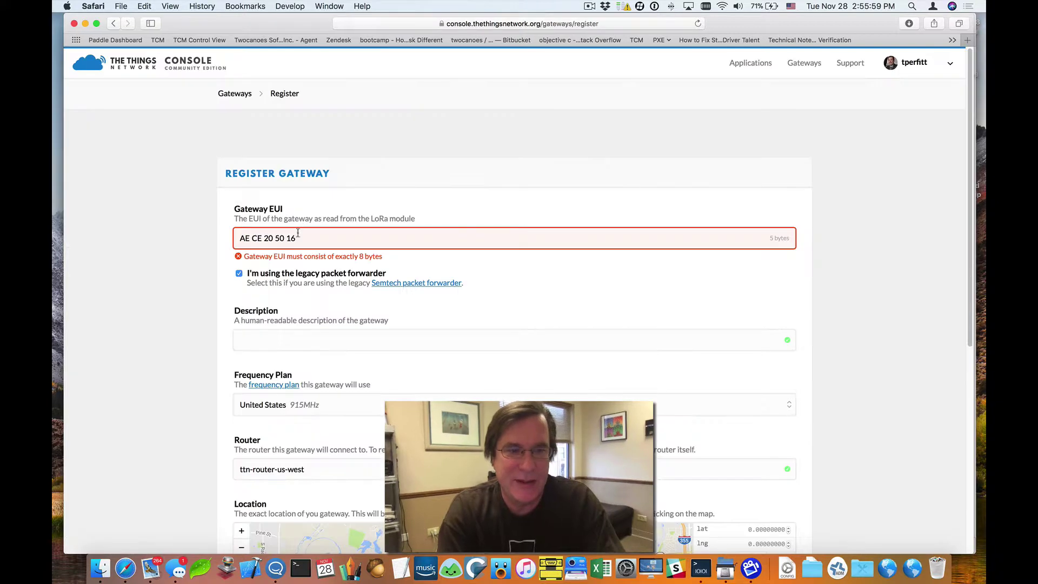
{"action": "key", "text": "super+a"}
{"action": "key", "text": "super+v"}
{"action": "left_click", "coordinate": [273, 261]}
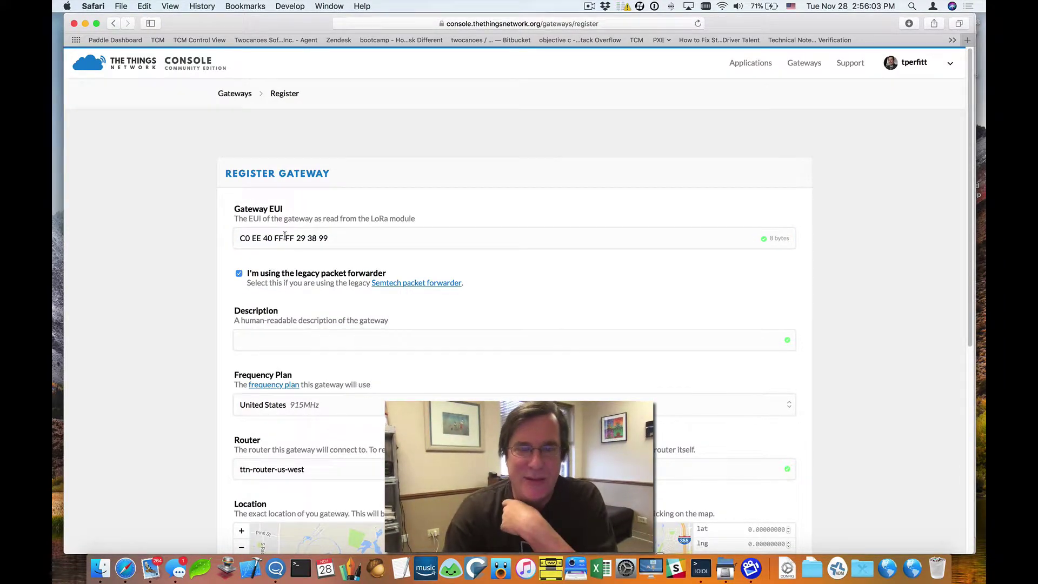
Step: Leave the registration form without submitting it and open the existing Laird 915 Proxidyne LoRaWAN Gateway's overview
{"action": "left_click", "coordinate": [114, 24]}
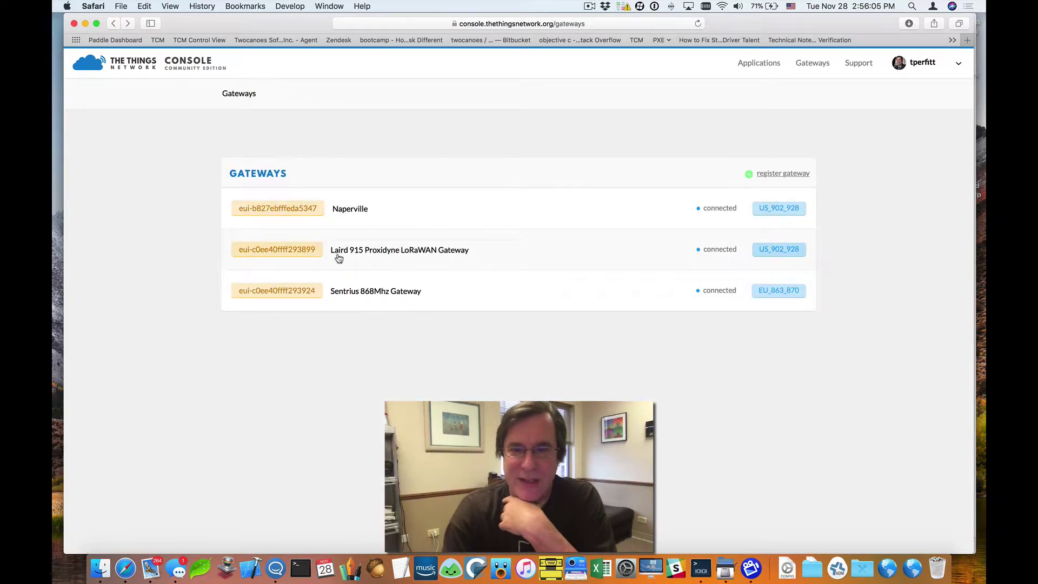
{"action": "left_click", "coordinate": [295, 260]}
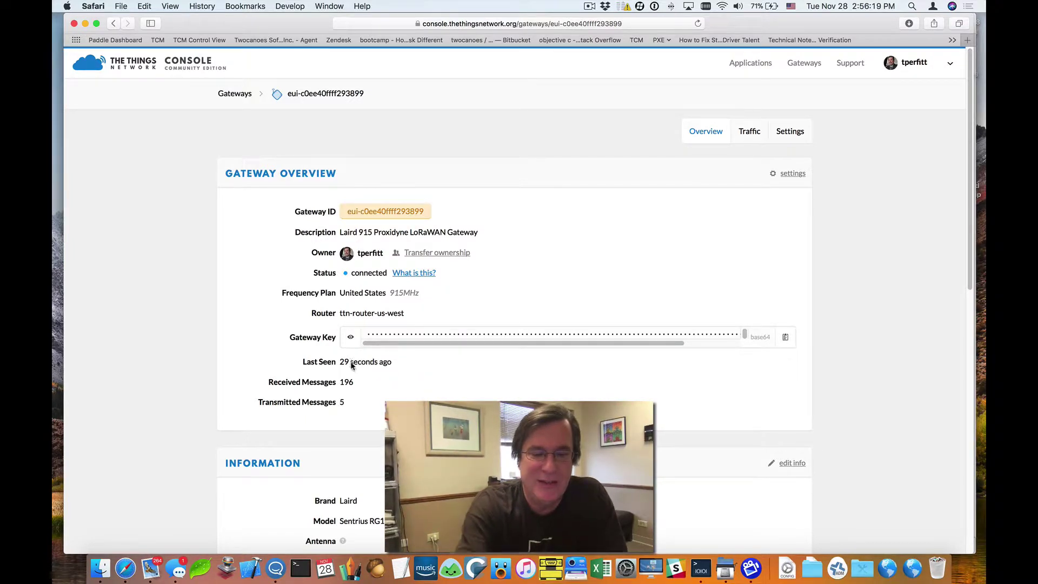
{"action": "key", "text": "super+l"}
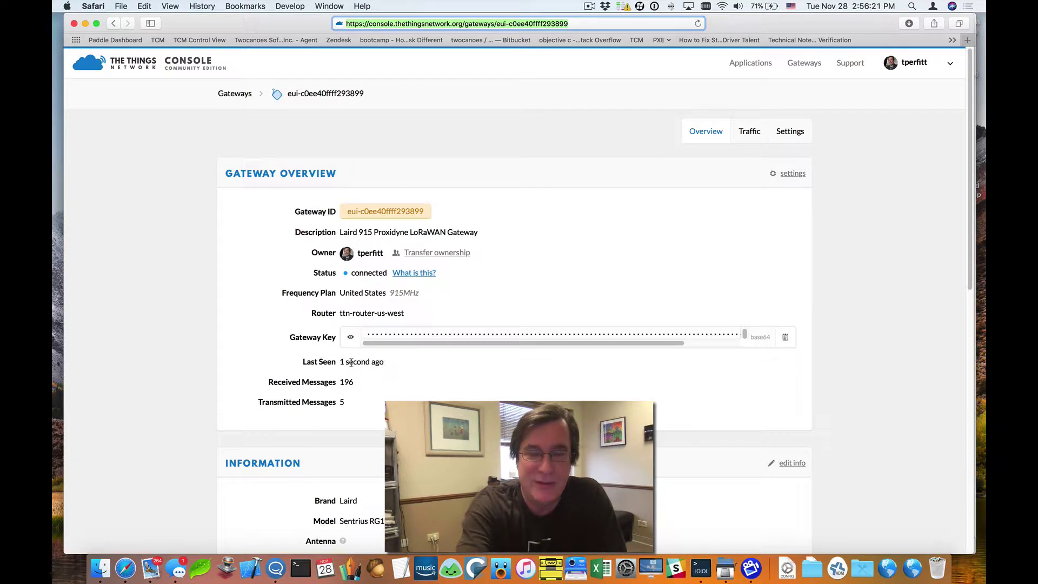
Step: Switch to the Laird gateway page, scan for Wi-Fi access points, and review the wired LAN IPv4 configuration
{"action": "key", "text": "super+grave"}
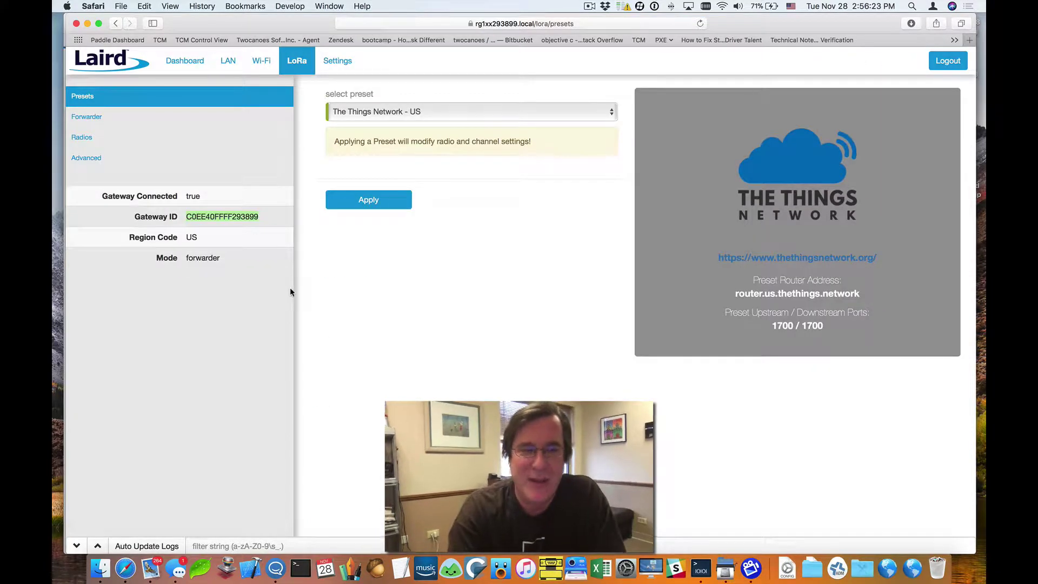
{"action": "left_click", "coordinate": [259, 64]}
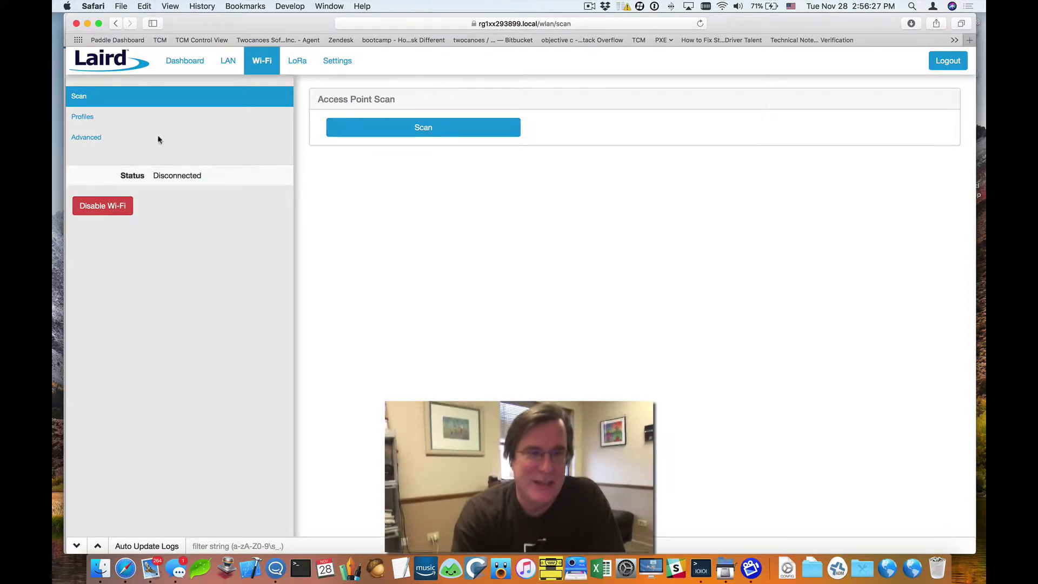
{"action": "left_click", "coordinate": [395, 135]}
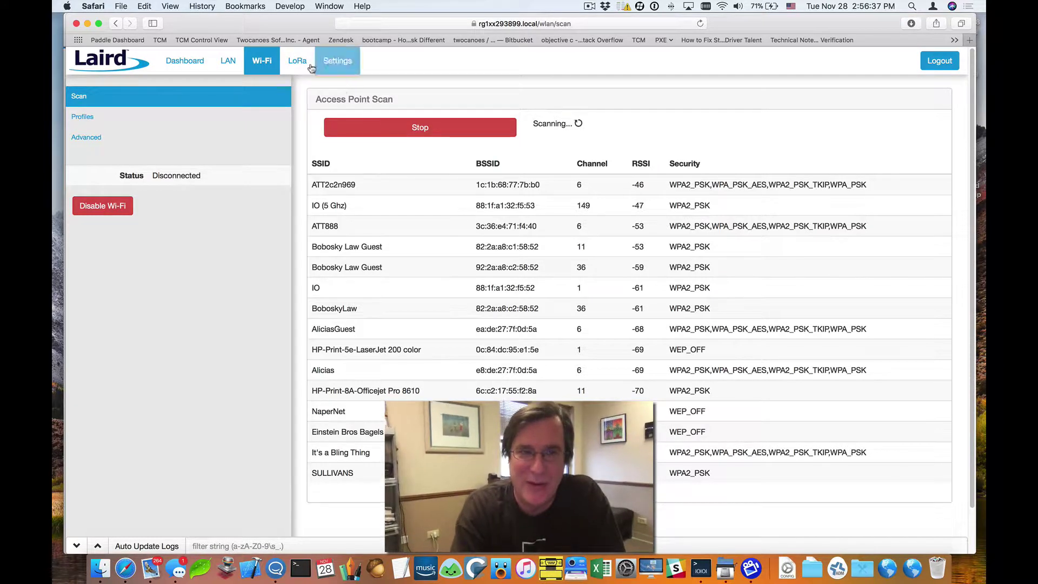
{"action": "left_click", "coordinate": [230, 62]}
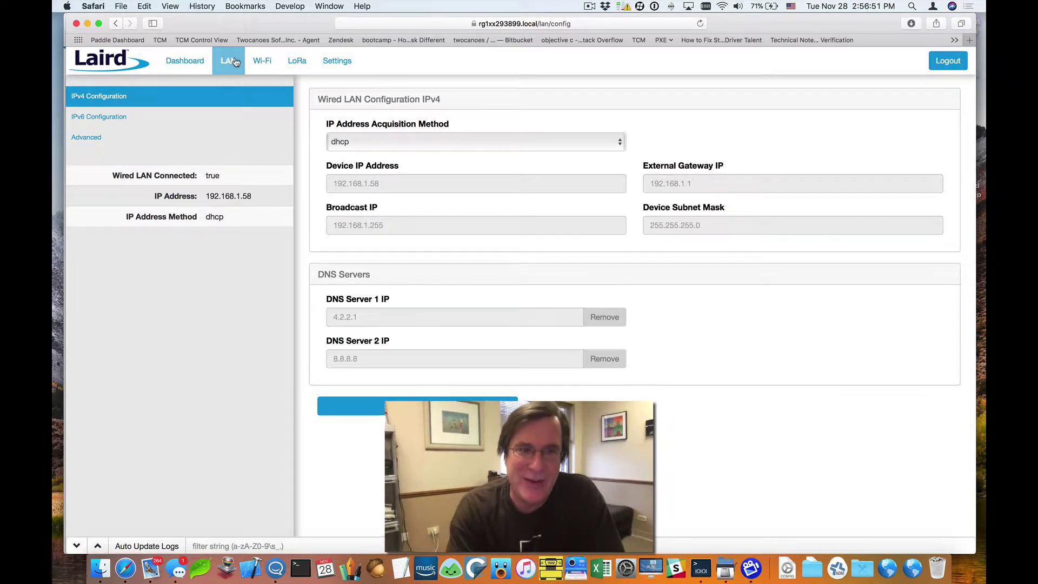
Step: Compare the connection status on the Laird dashboard with the gateway overview in The Things Network Console
{"action": "left_click", "coordinate": [196, 72]}
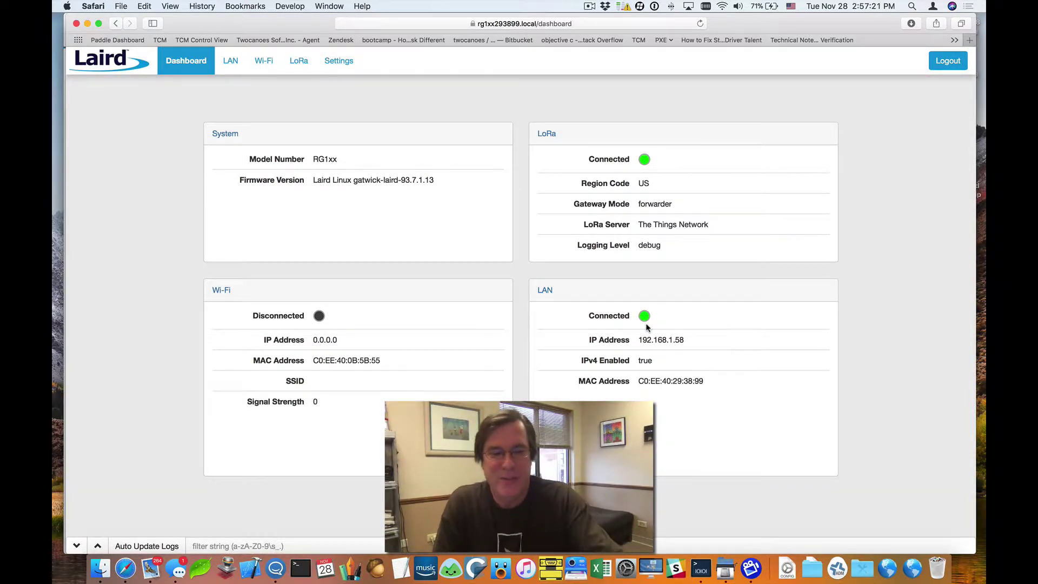
{"action": "key", "text": "super+grave"}
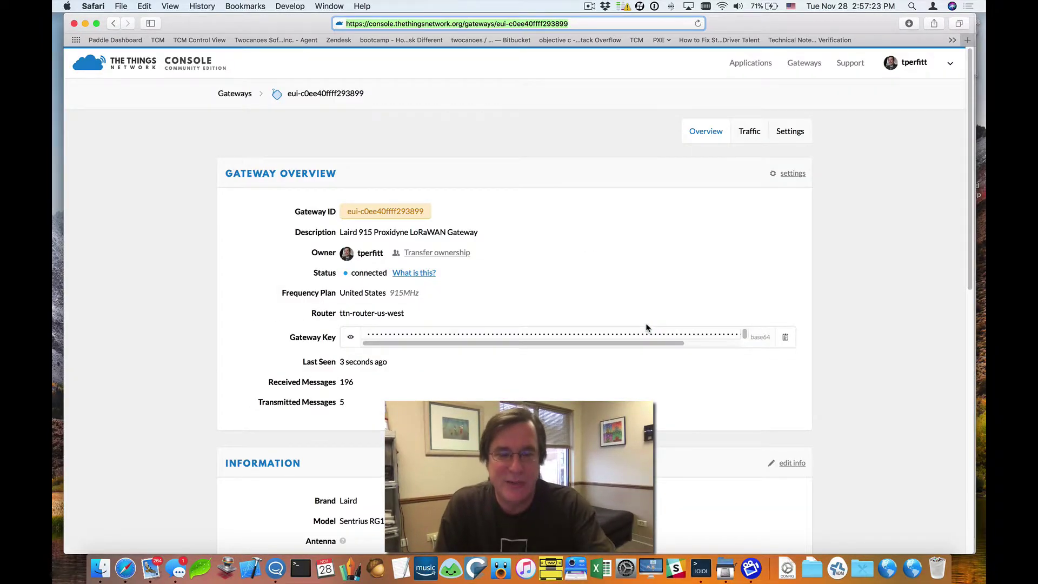
{"action": "key", "text": "super+grave"}
{"action": "key", "text": "super+grave"}
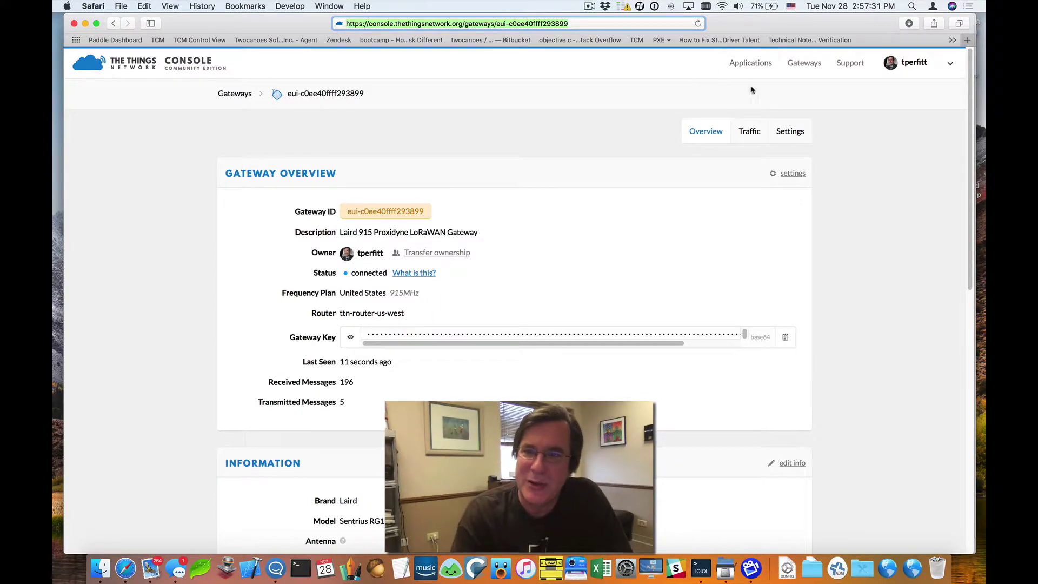
Step: Open the proxidyneapp01 application and review its overview, including the application EUIs, devices and collaborators
{"action": "left_click", "coordinate": [749, 65]}
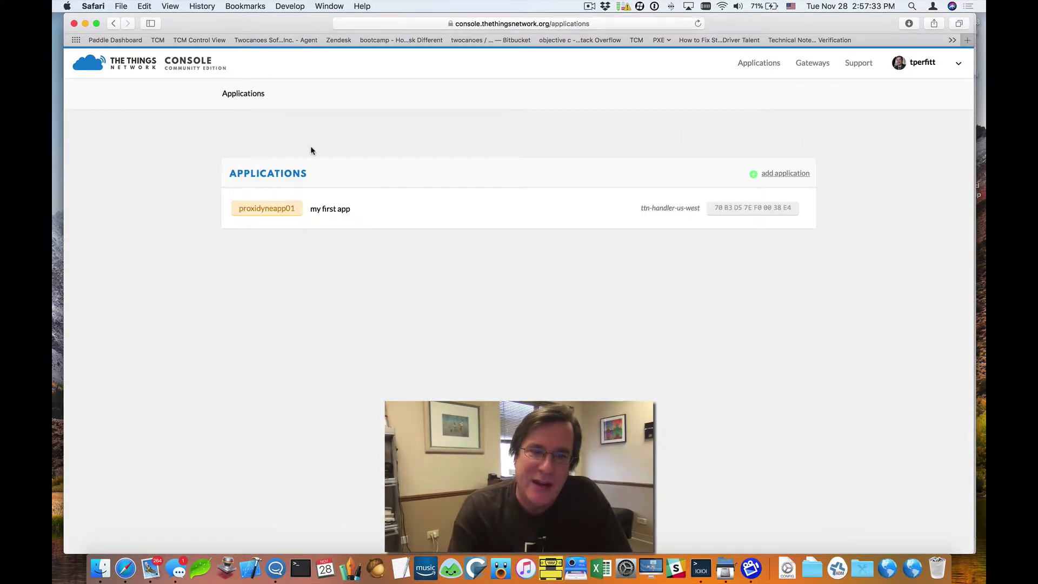
{"action": "left_click", "coordinate": [268, 208]}
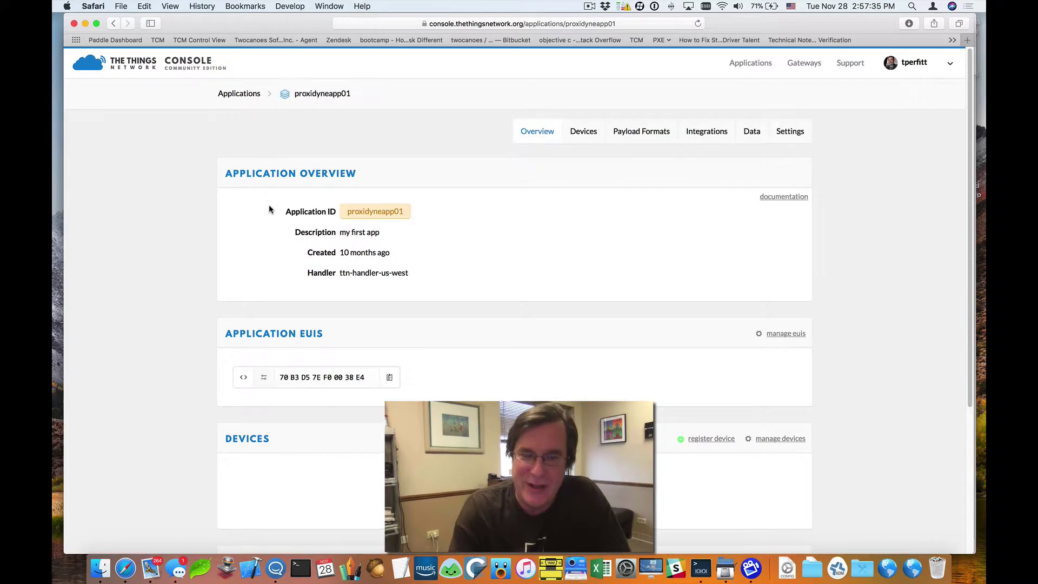
{"action": "scroll", "coordinate": [405, 281], "scroll_direction": "down", "scroll_amount": 5}
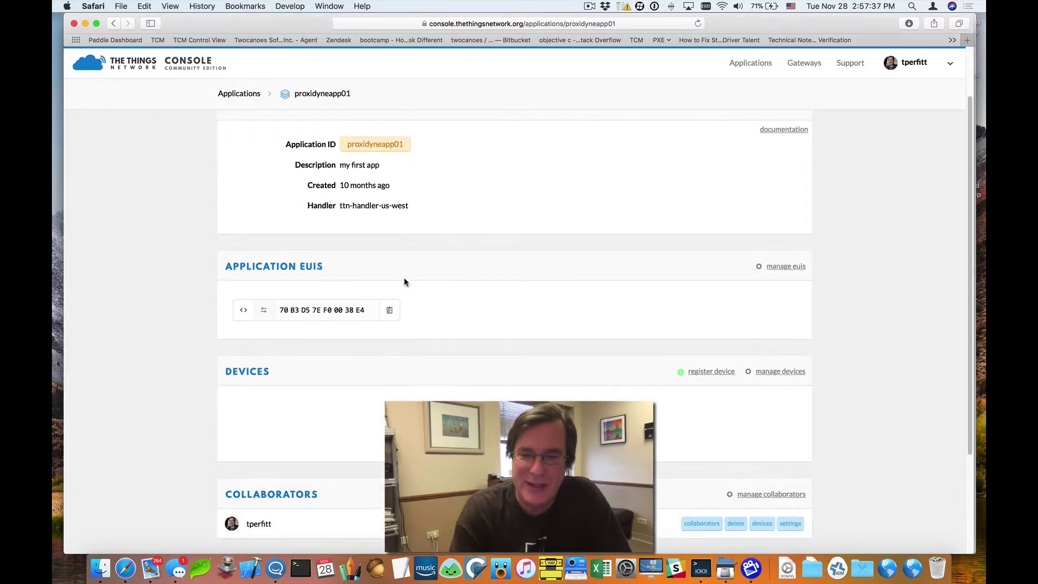
{"action": "scroll", "coordinate": [404, 278], "scroll_direction": "up", "scroll_amount": 5}
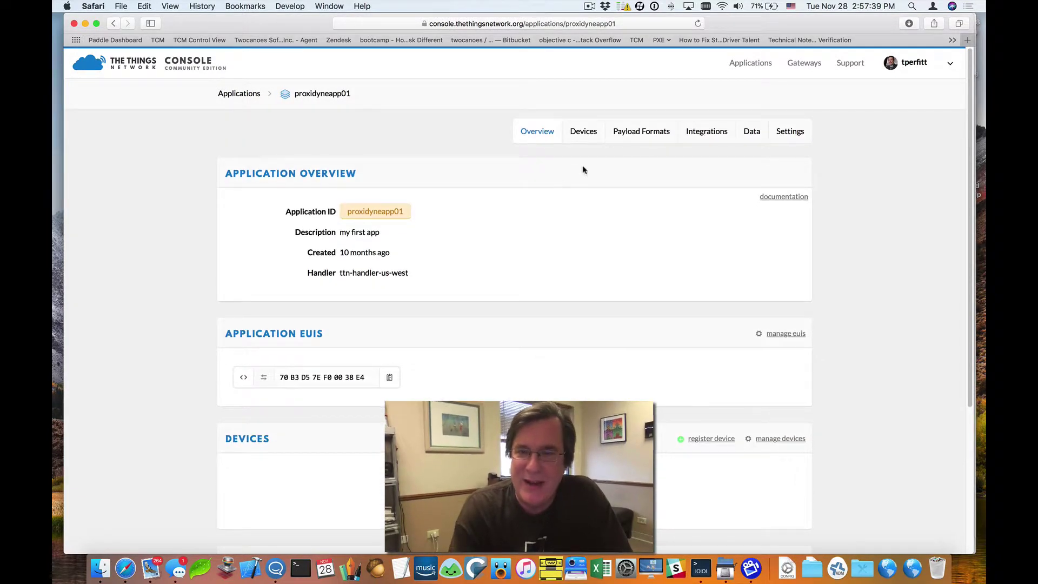
Step: Review the new360 device's overview and settings, and check its STM32 Virtual ComPort output in the Serial app
{"action": "left_click", "coordinate": [584, 131]}
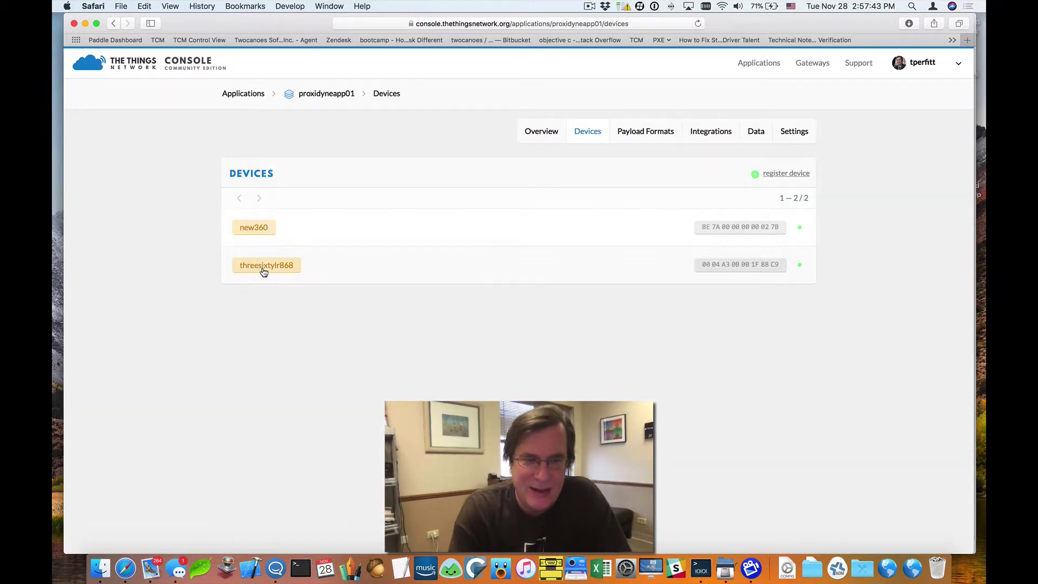
{"action": "left_click", "coordinate": [251, 227]}
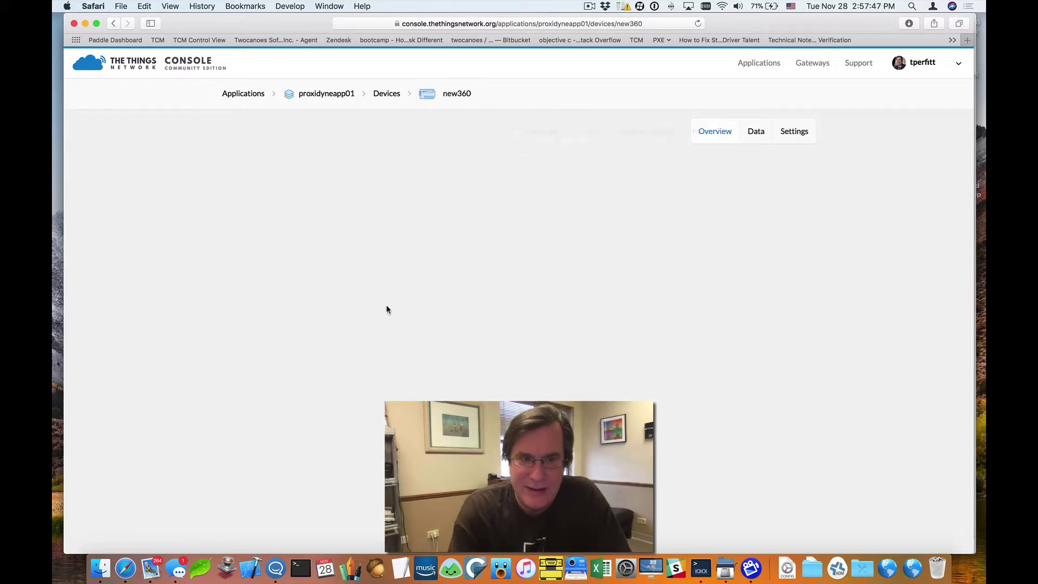
{"action": "scroll", "coordinate": [453, 300], "scroll_direction": "down", "scroll_amount": 2}
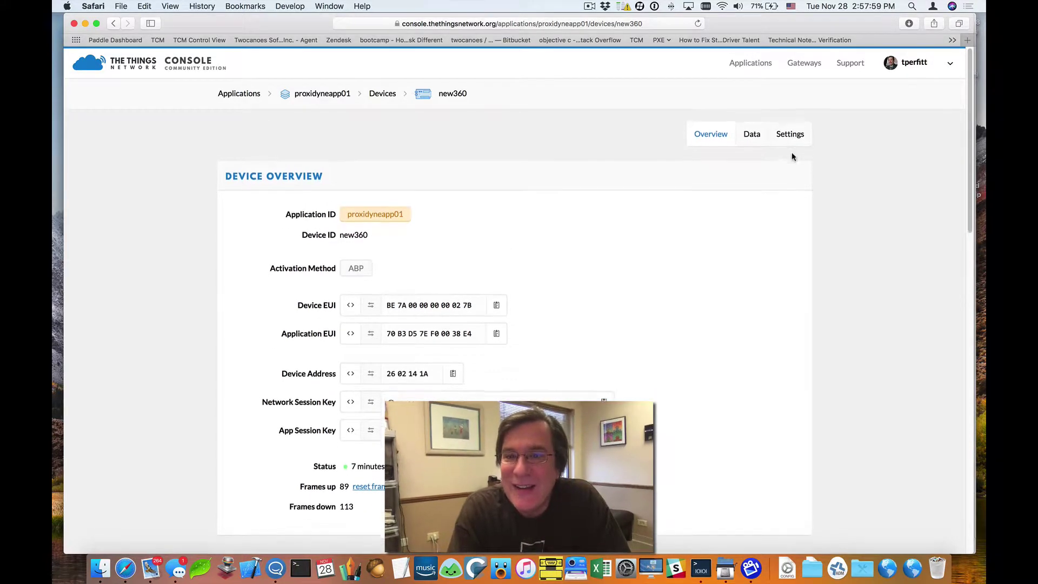
{"action": "left_click", "coordinate": [789, 132]}
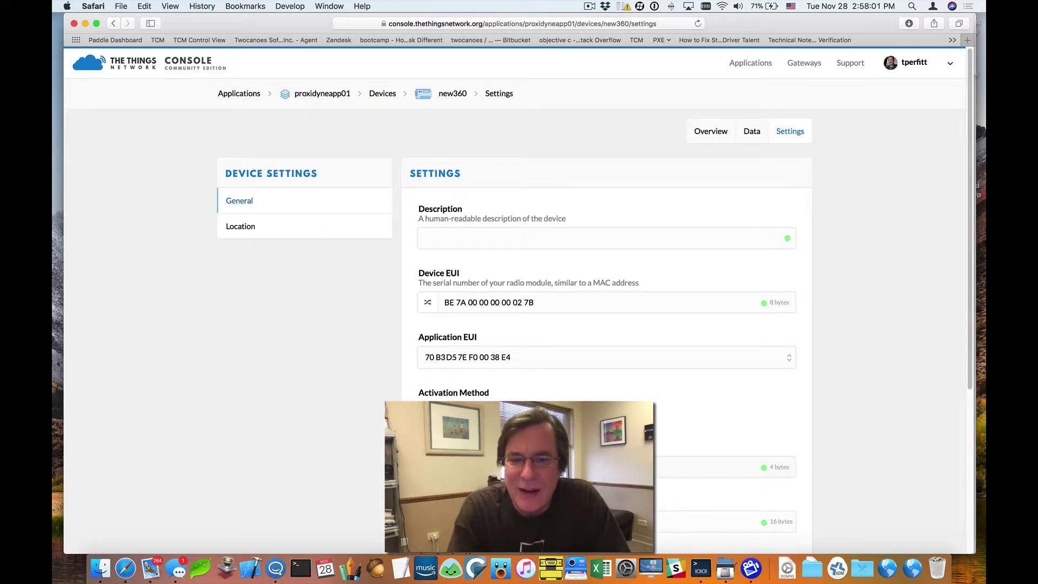
{"action": "left_click", "coordinate": [712, 132]}
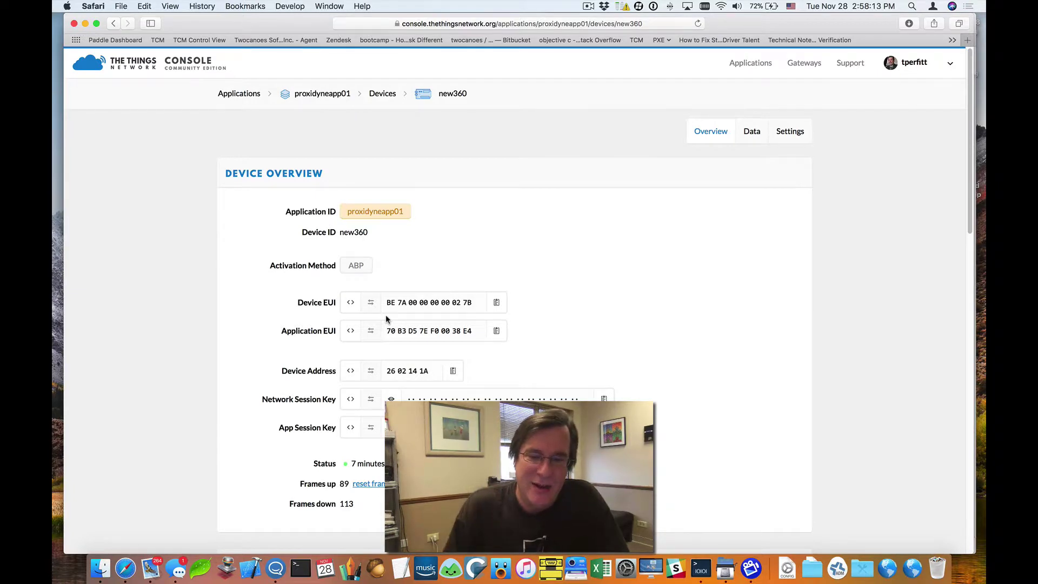
{"action": "left_click", "coordinate": [701, 567]}
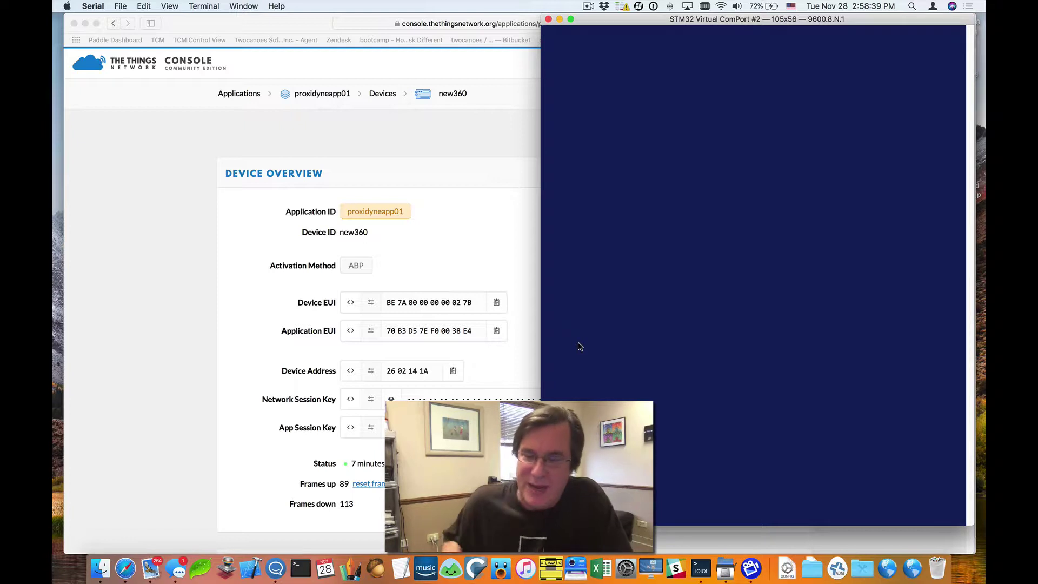
{"action": "left_click", "coordinate": [459, 190]}
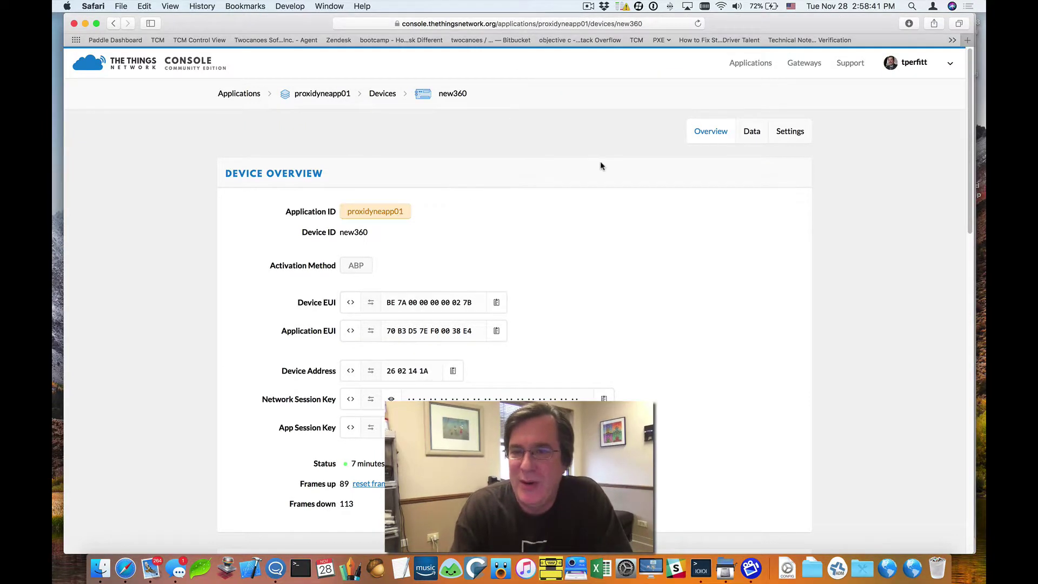
Step: Open the HTTP Integration of proxidyneapp01 and examine its access key, endpoint URL and method settings
{"action": "left_click", "coordinate": [751, 63]}
{"action": "left_click", "coordinate": [284, 212]}
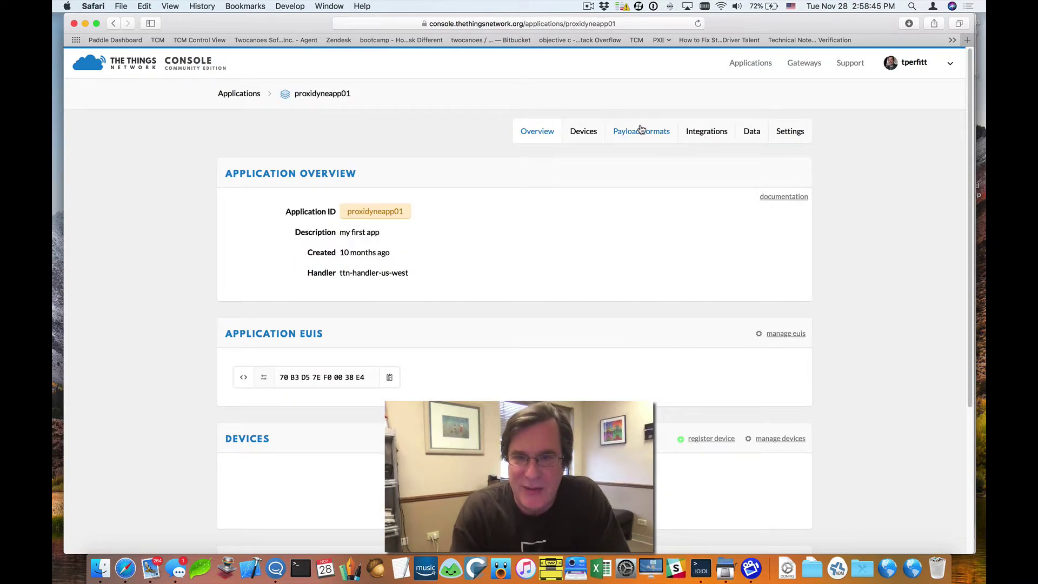
{"action": "left_click", "coordinate": [707, 134]}
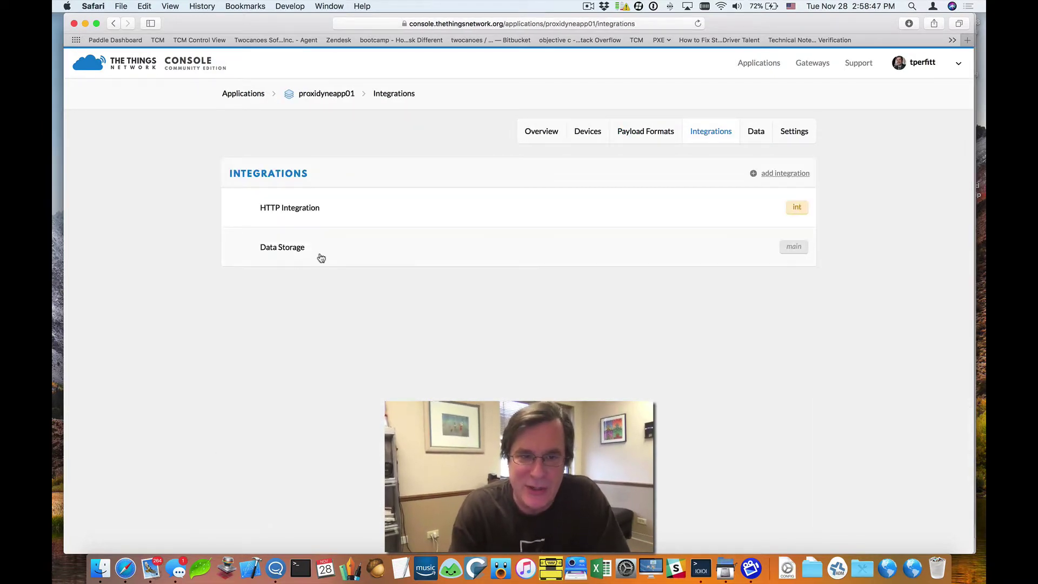
{"action": "left_click", "coordinate": [287, 211]}
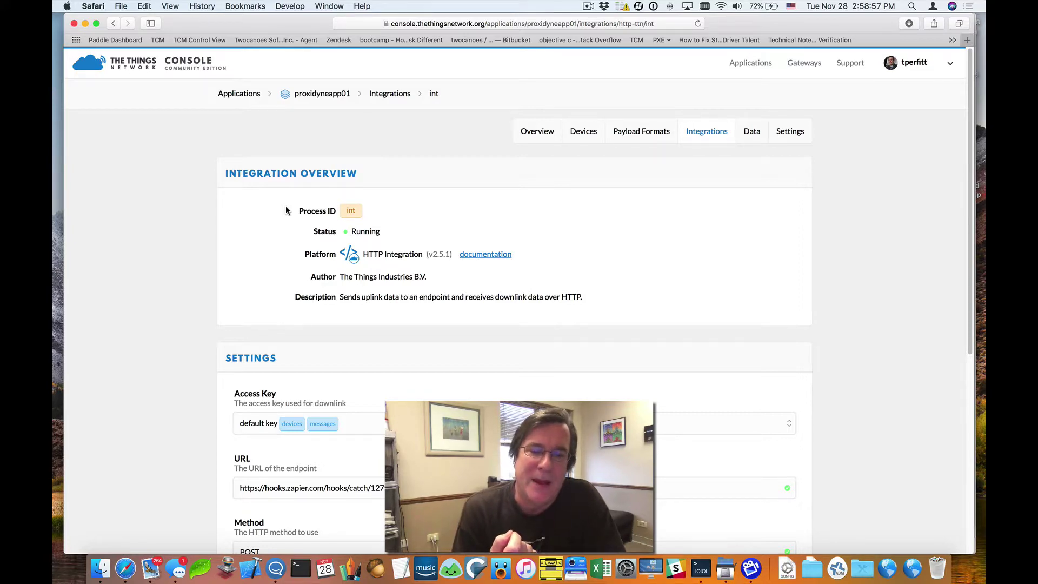
{"action": "scroll", "coordinate": [286, 210], "scroll_direction": "down", "scroll_amount": 3}
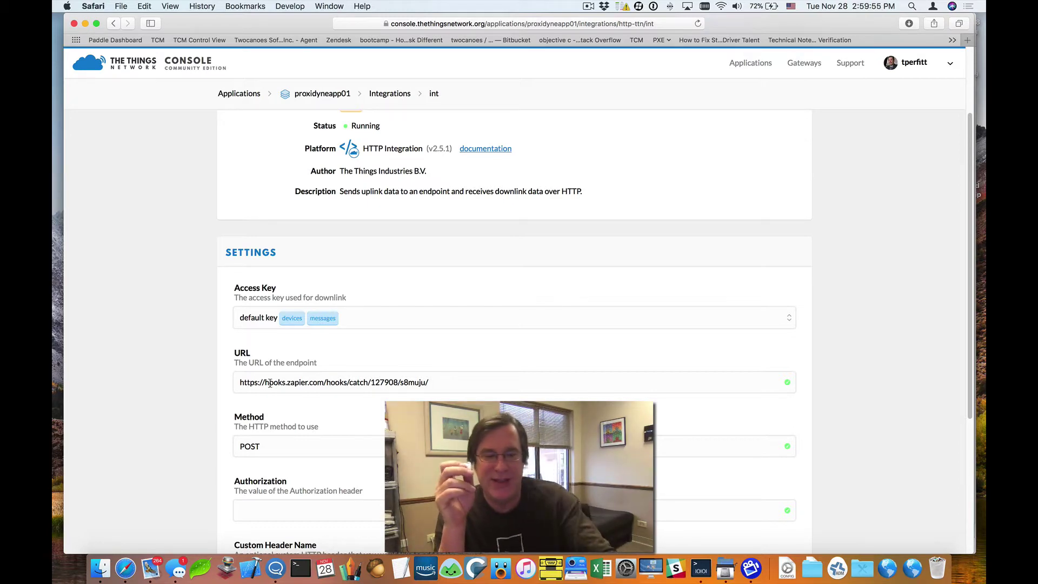
Step: Highlight the second transmitted payload in the Serial app and compare it with proxidyneapp01's application data in the console
{"action": "key", "text": "super+Tab"}
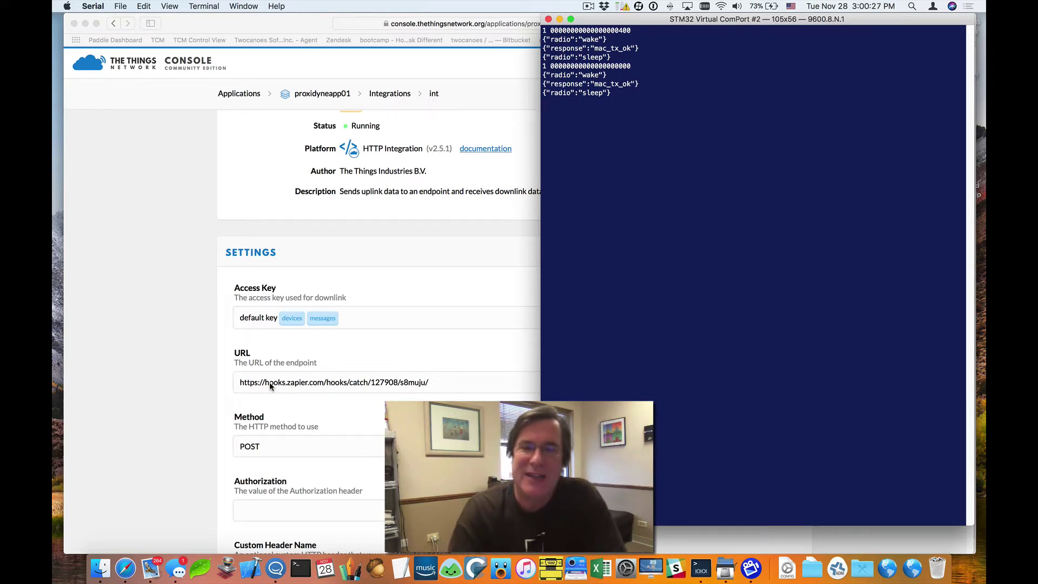
{"action": "double_click", "coordinate": [569, 65]}
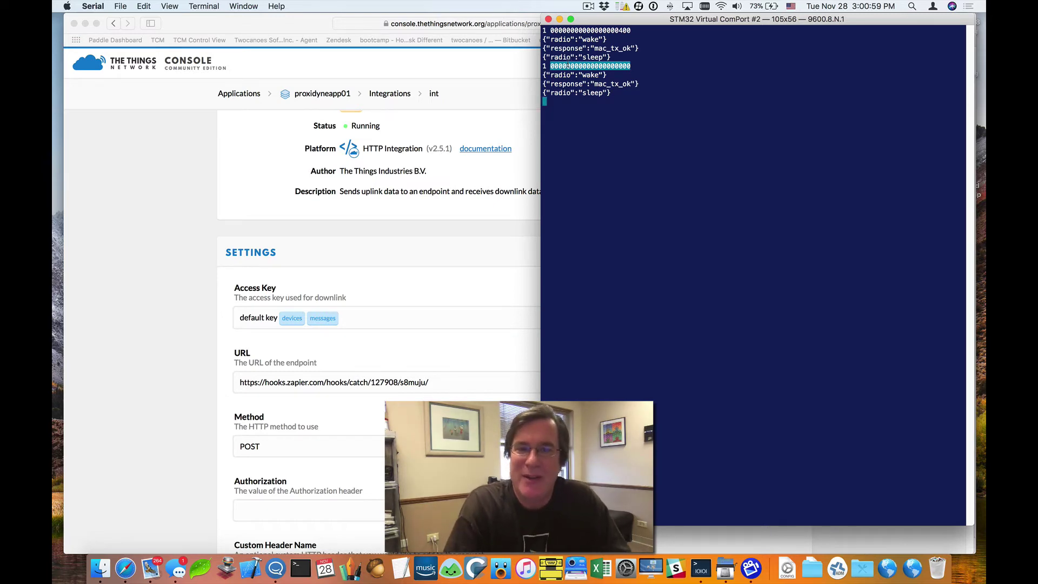
{"action": "left_click", "coordinate": [491, 134]}
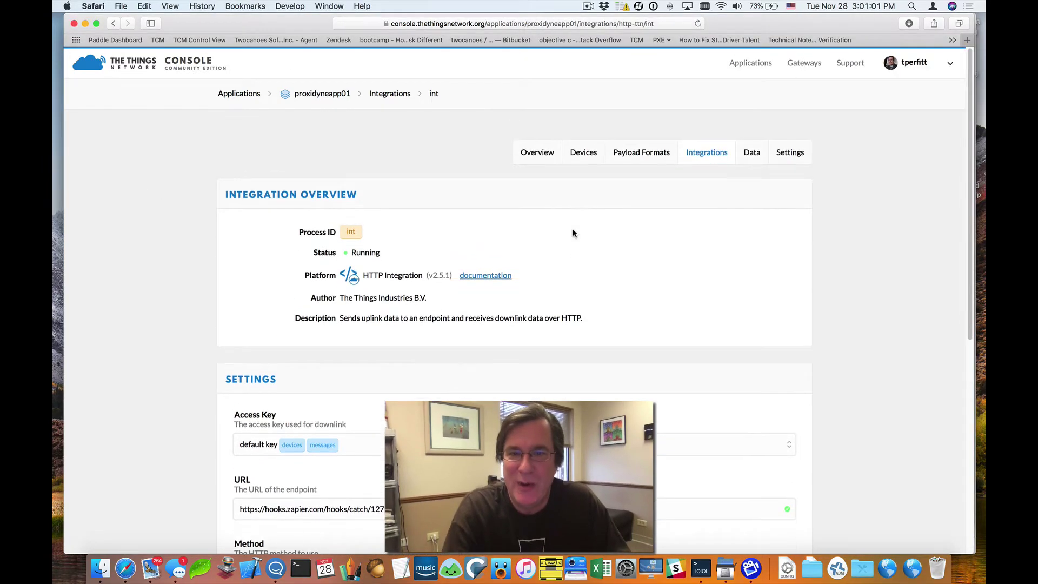
{"action": "scroll", "coordinate": [643, 168], "scroll_direction": "up", "scroll_amount": 3}
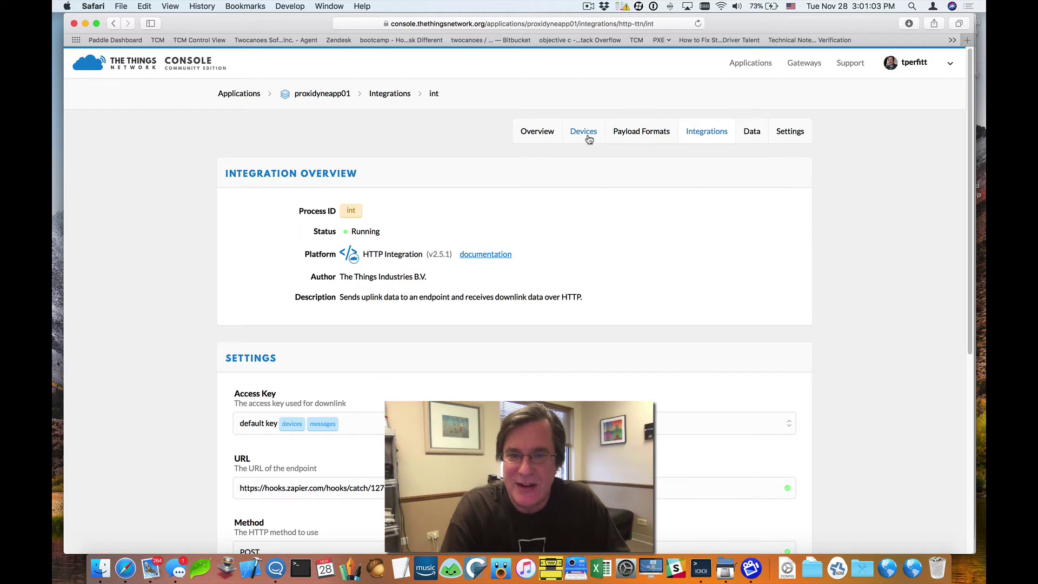
{"action": "left_click", "coordinate": [751, 132]}
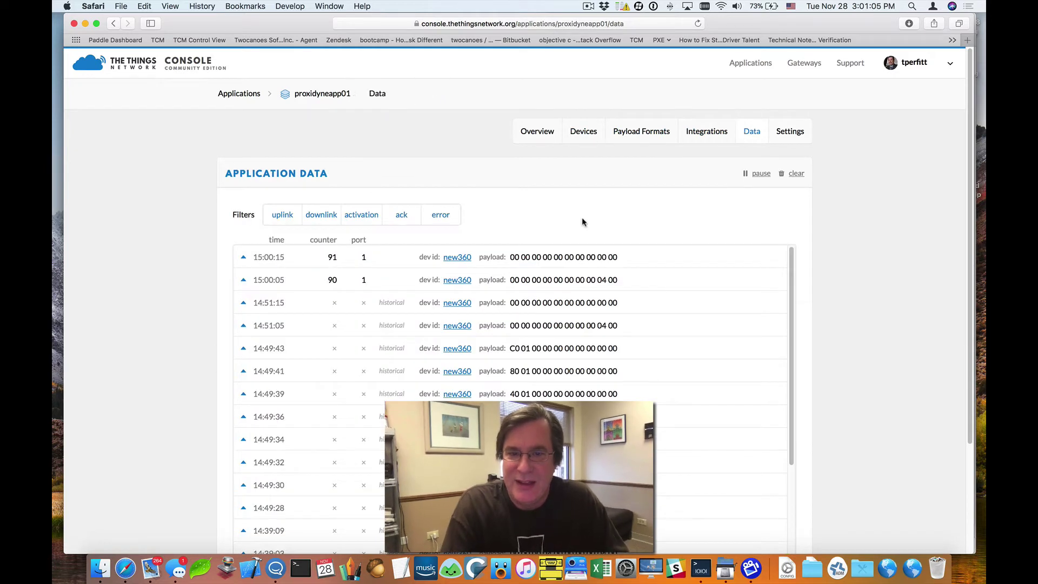